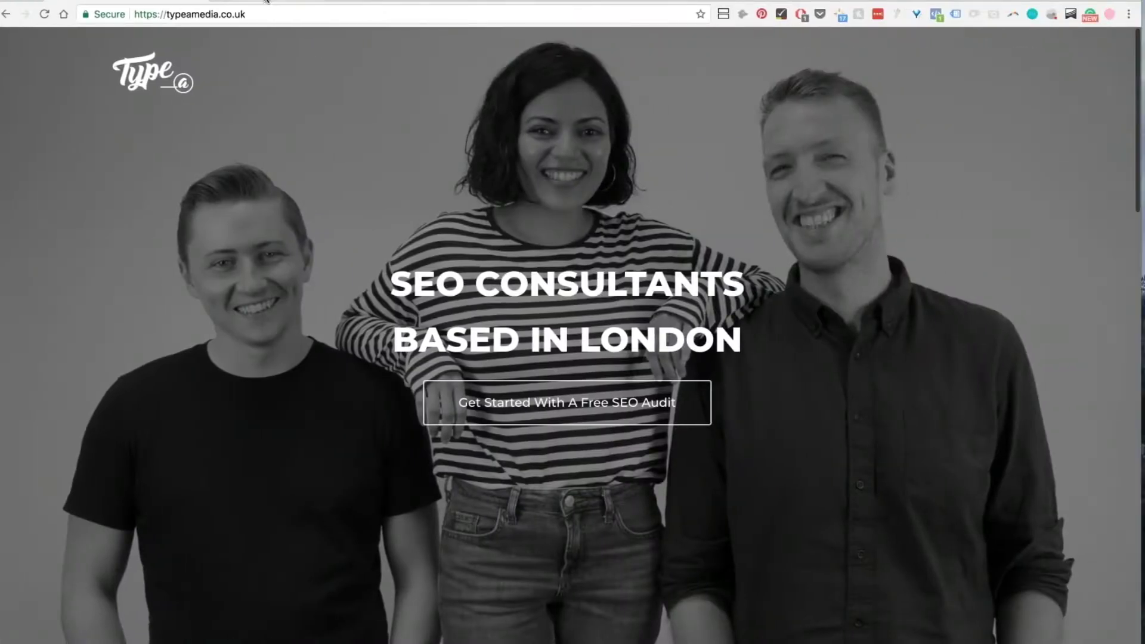
- Run a UK Keyword Overview for 'laptop', showing 110K volume and £0.76 CPC
click(267, 0)
click(346, 78)
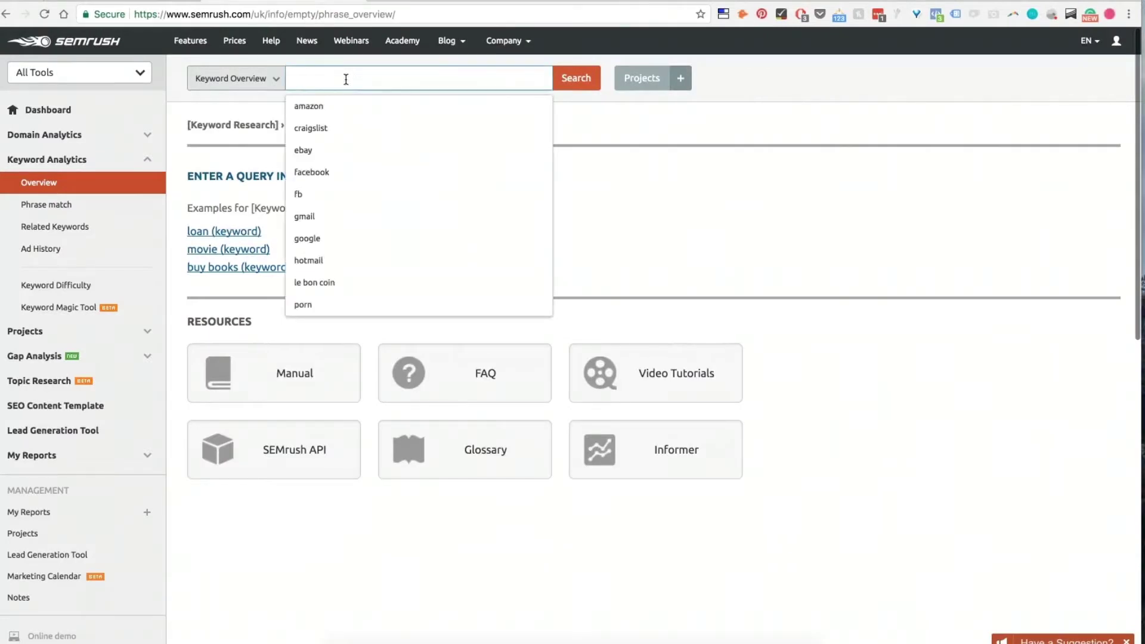
text(l)
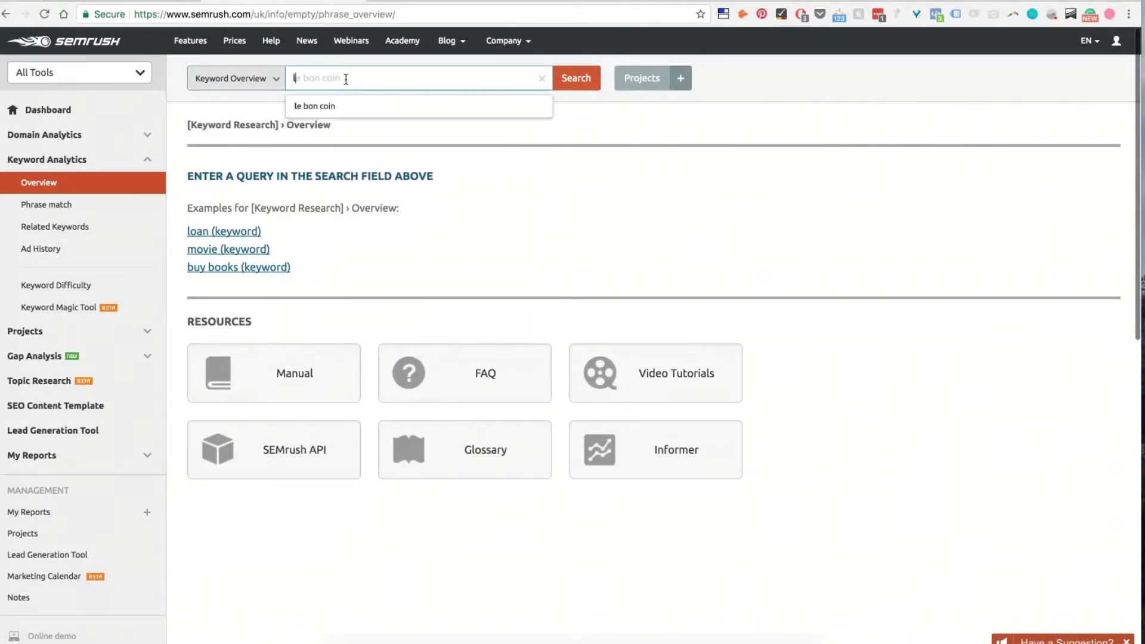
text(aptop)
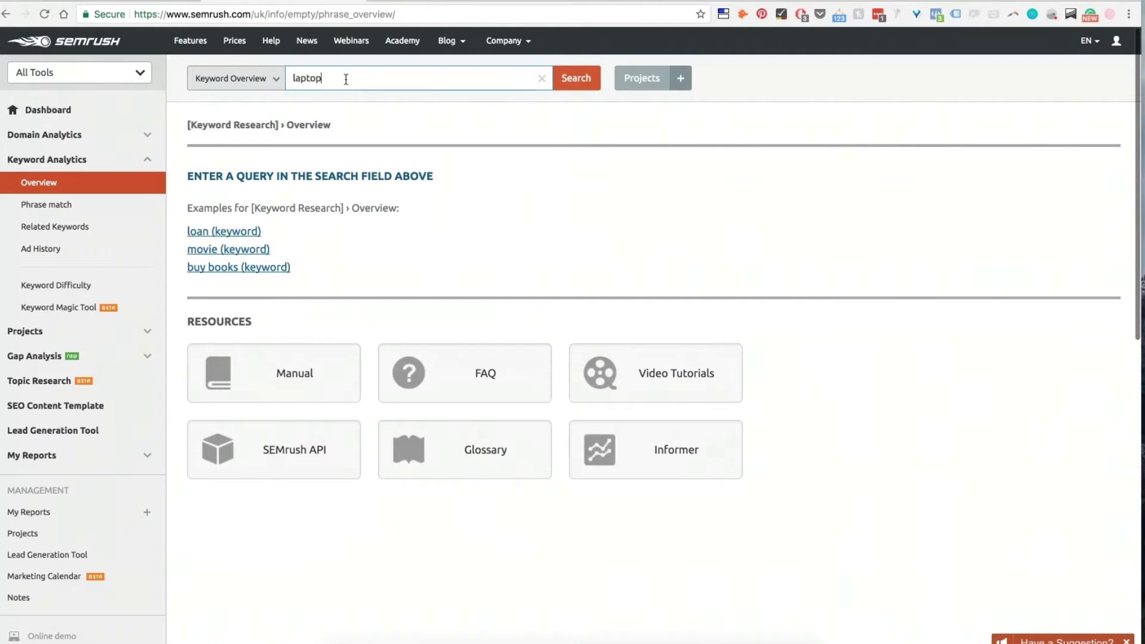
key(Return)
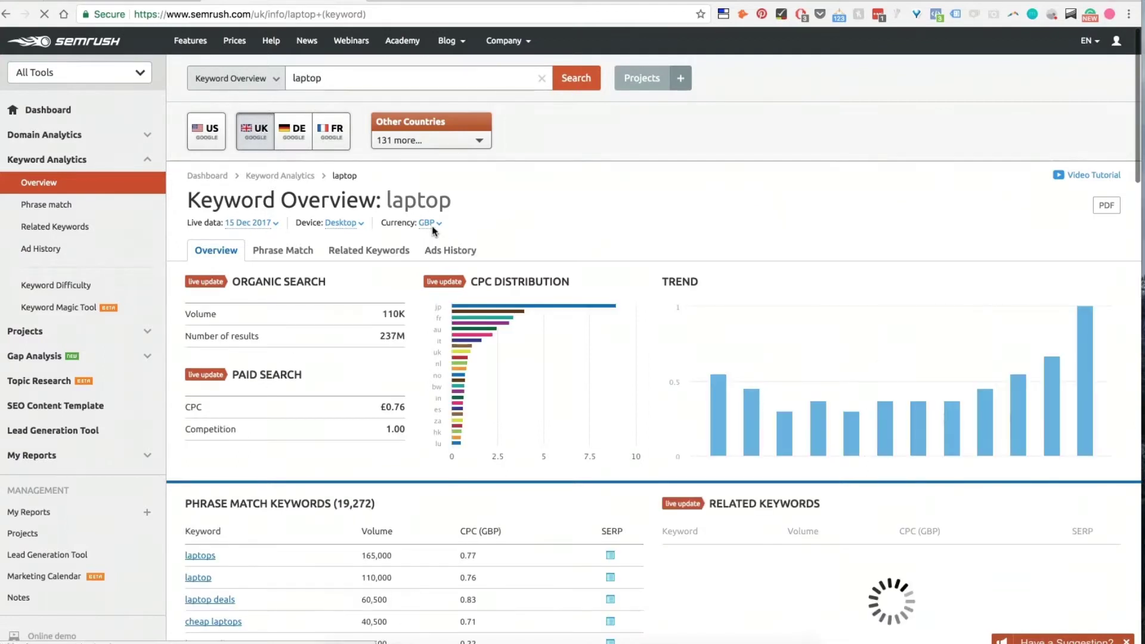
scroll(594, 228, down, 2)
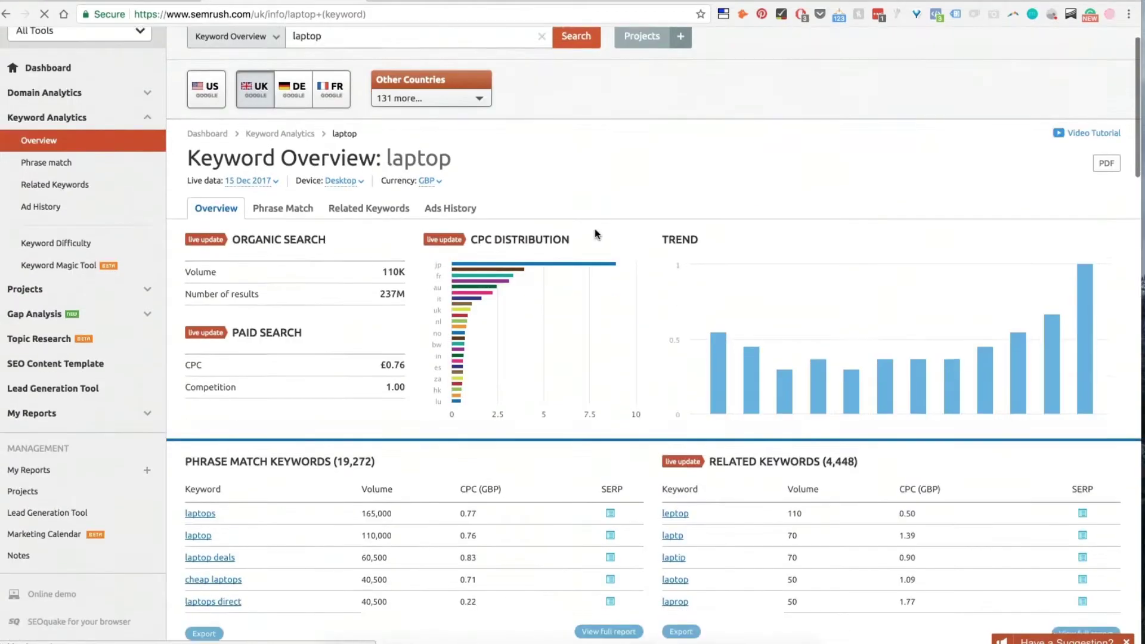
scroll(595, 234, down, 3)
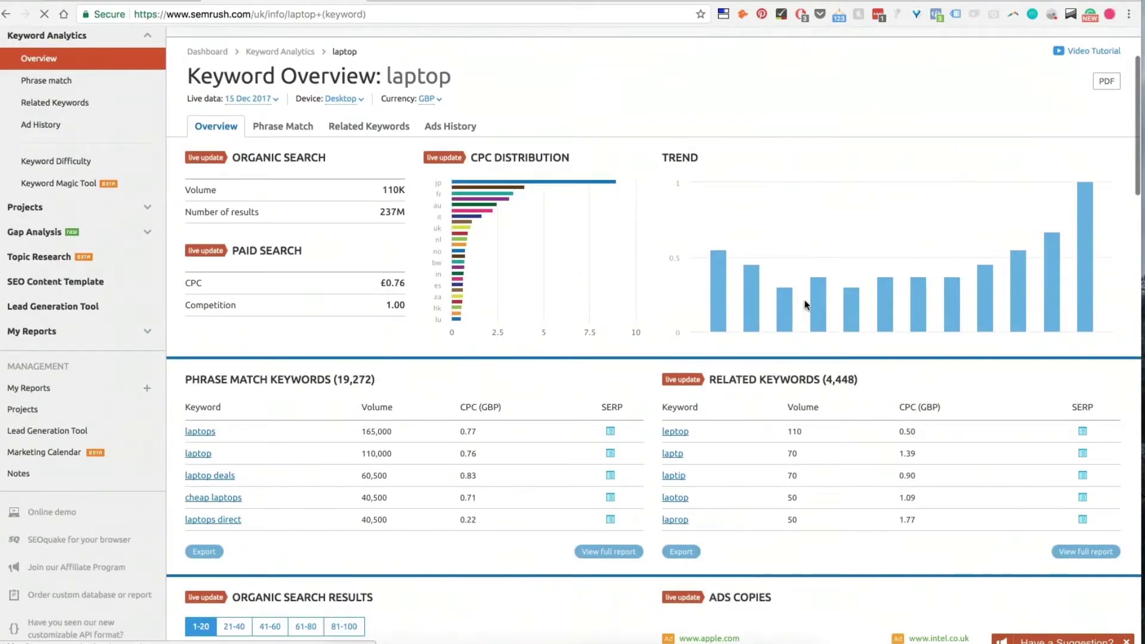
mouse_move(825, 308)
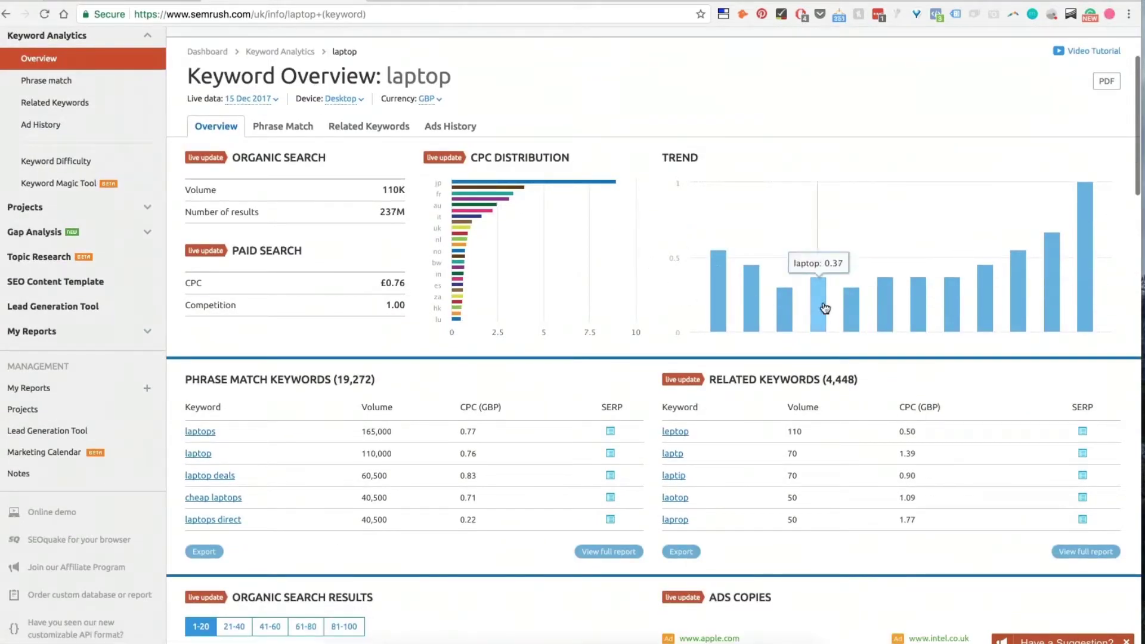
mouse_move(722, 308)
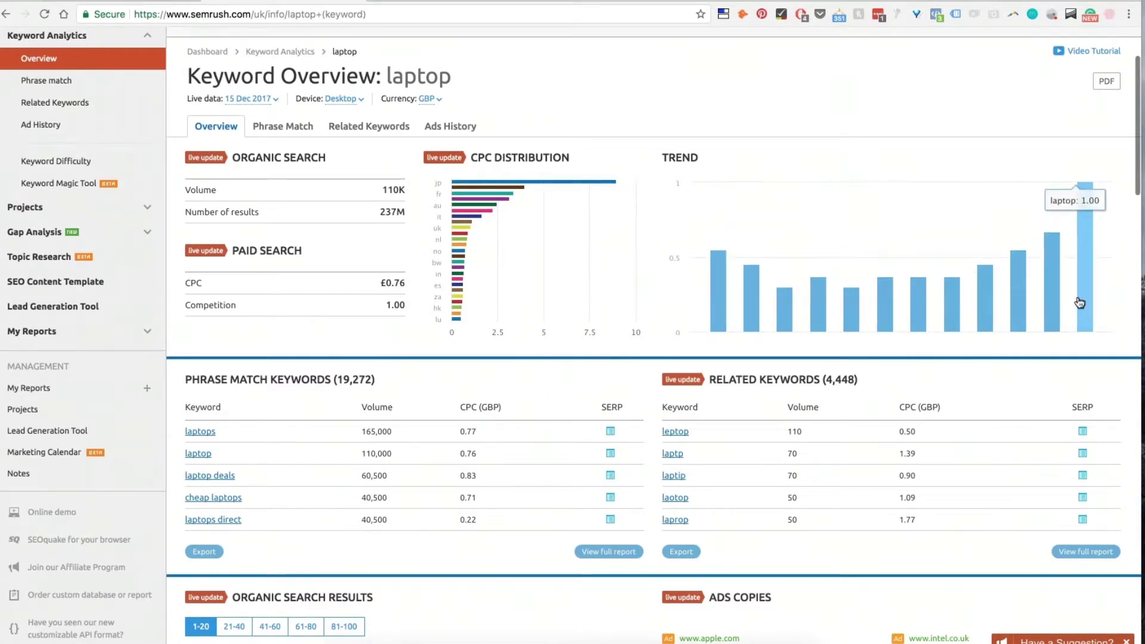
mouse_move(1084, 301)
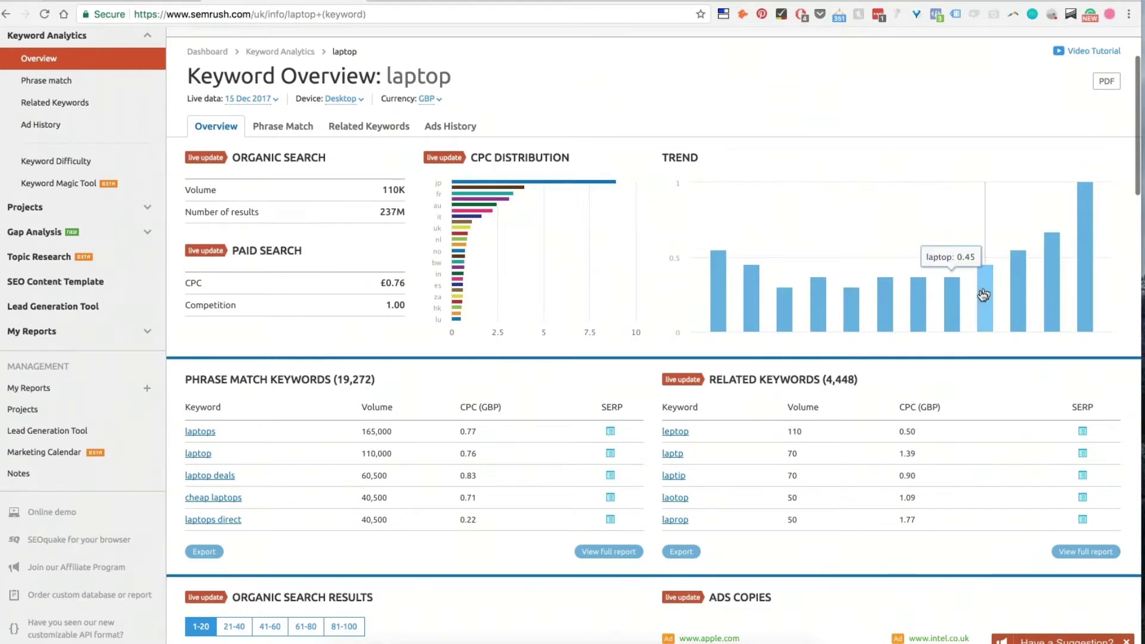
mouse_move(1088, 224)
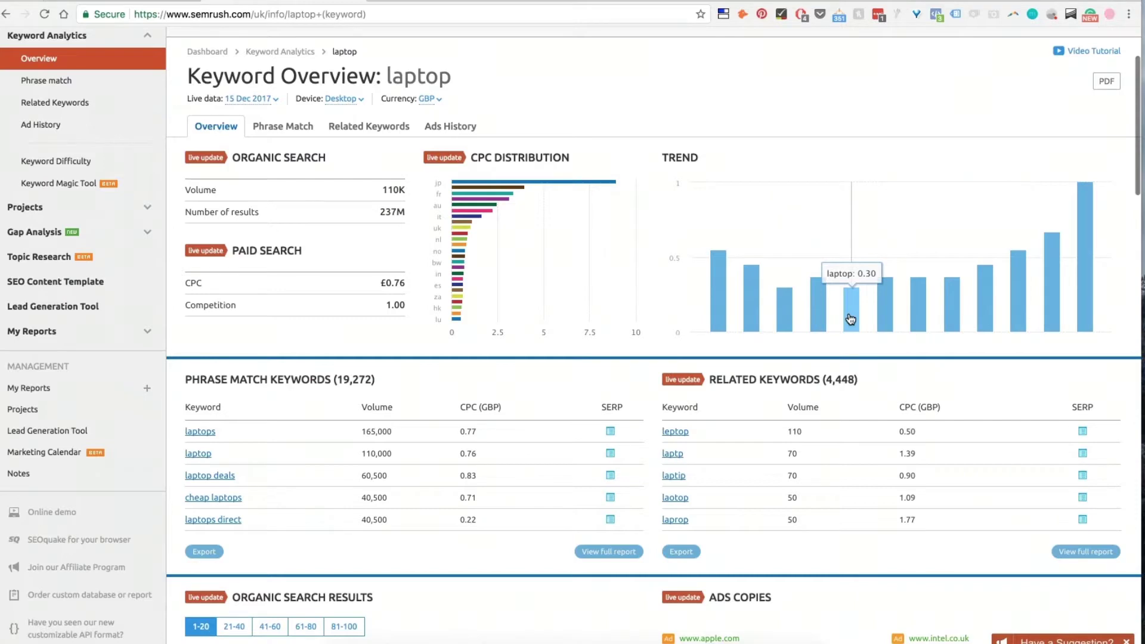
scroll(581, 330, down, 5)
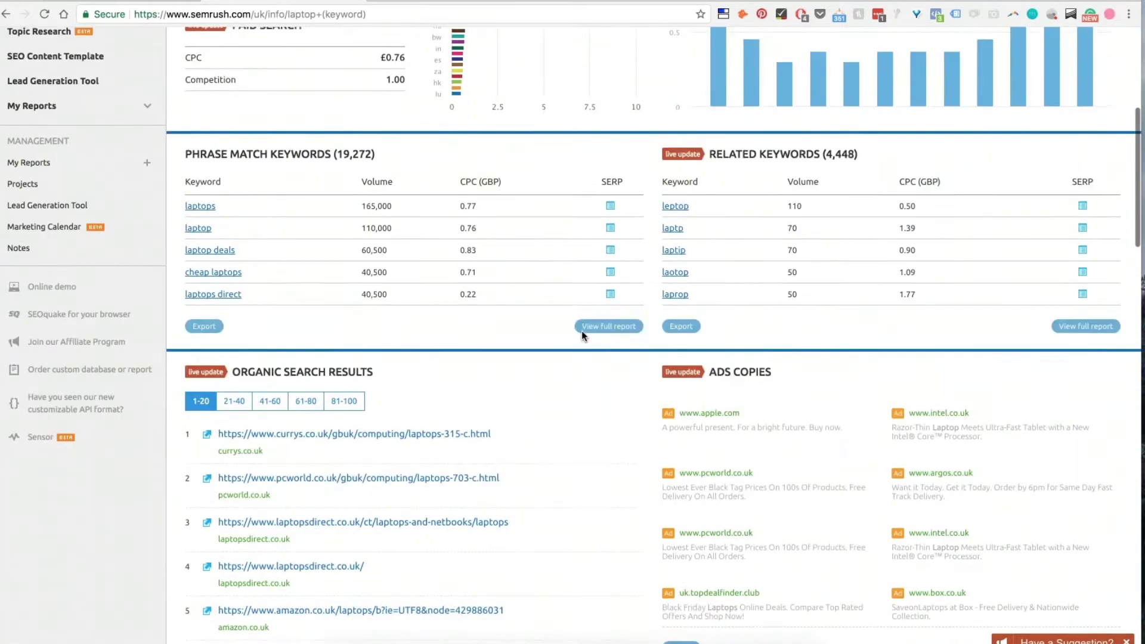
scroll(582, 331, down, 1)
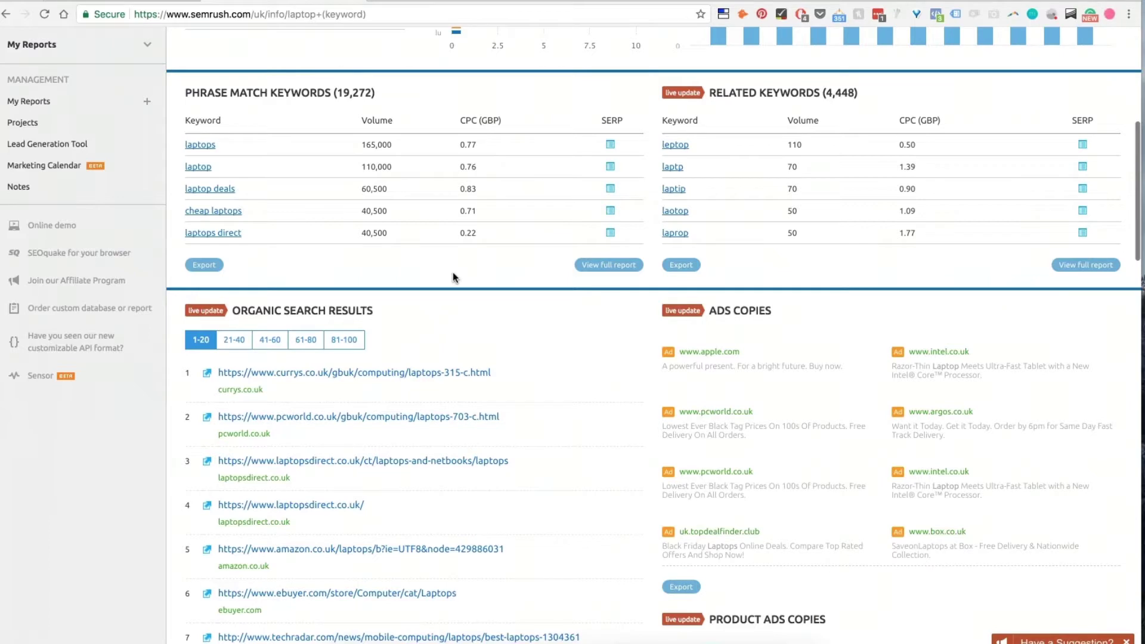
scroll(513, 299, down, 5)
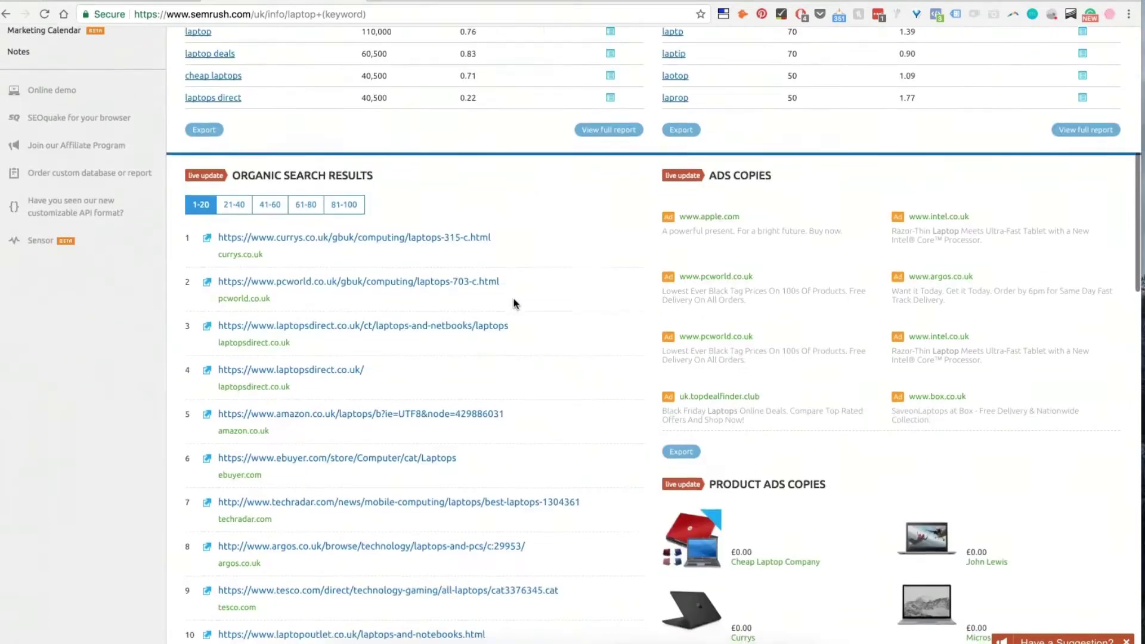
scroll(514, 303, up, 1)
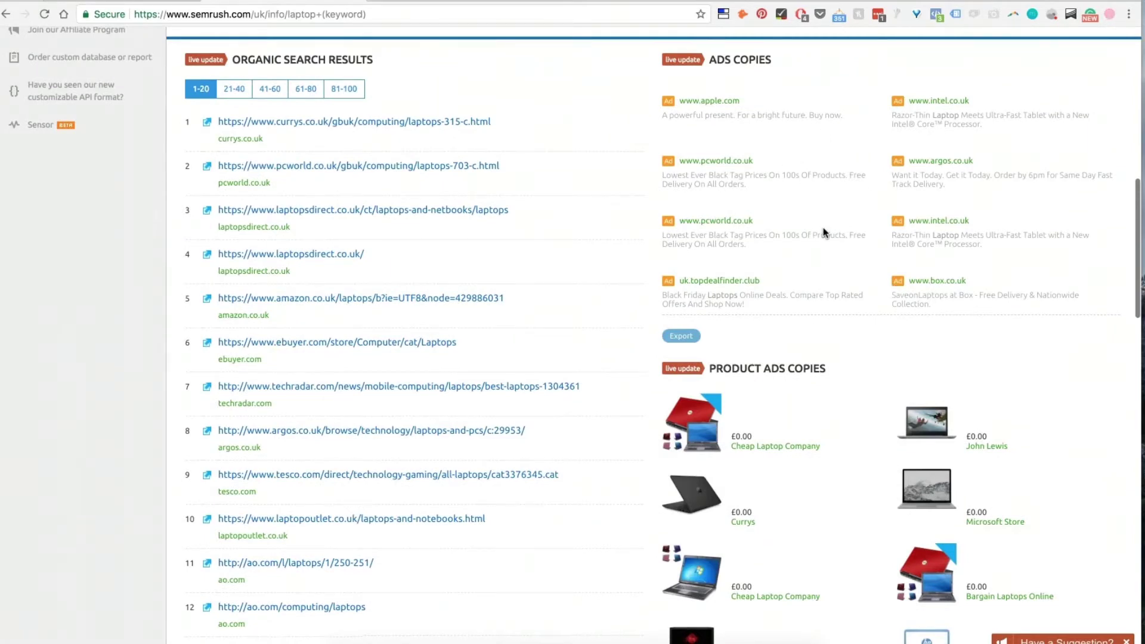
scroll(822, 231, down, 5)
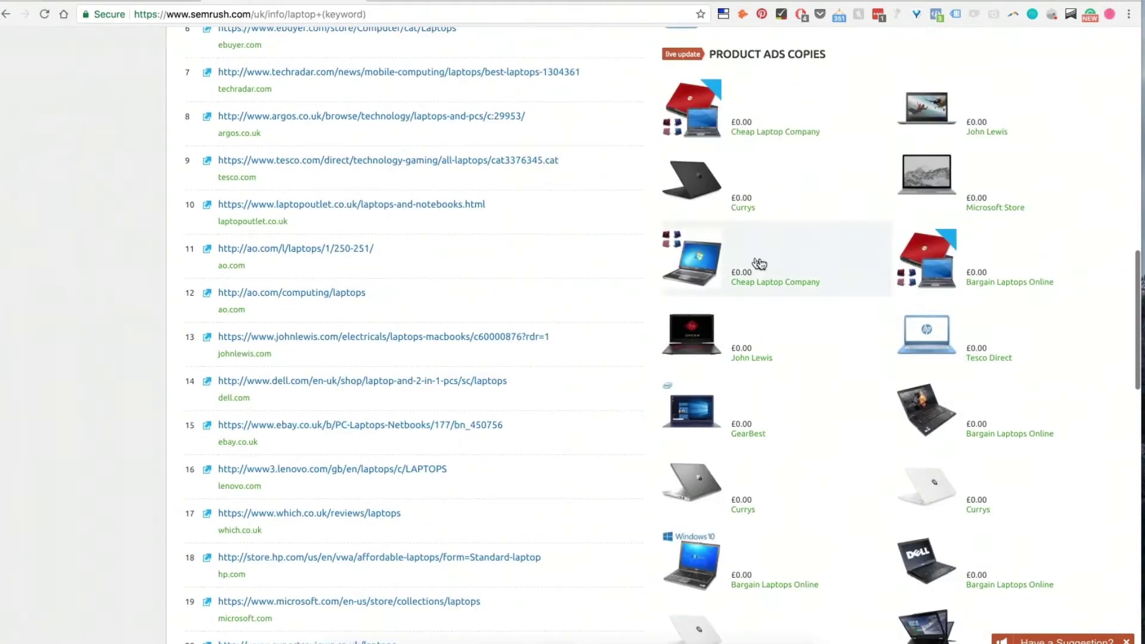
scroll(812, 329, down, 4)
scroll(813, 330, down, 8)
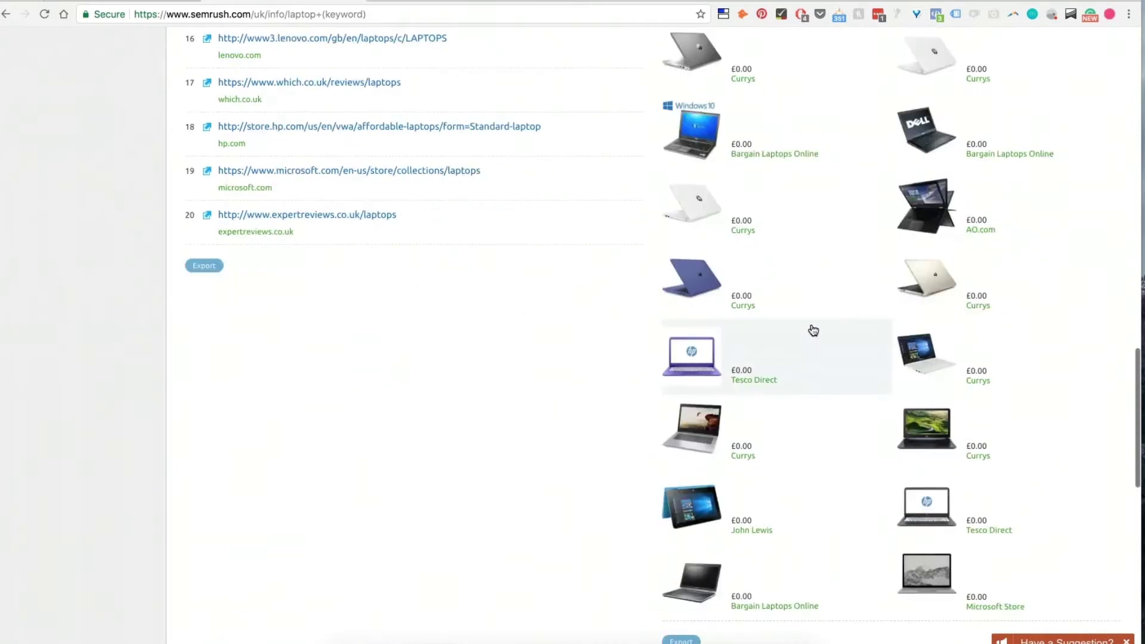
scroll(812, 330, up, 12)
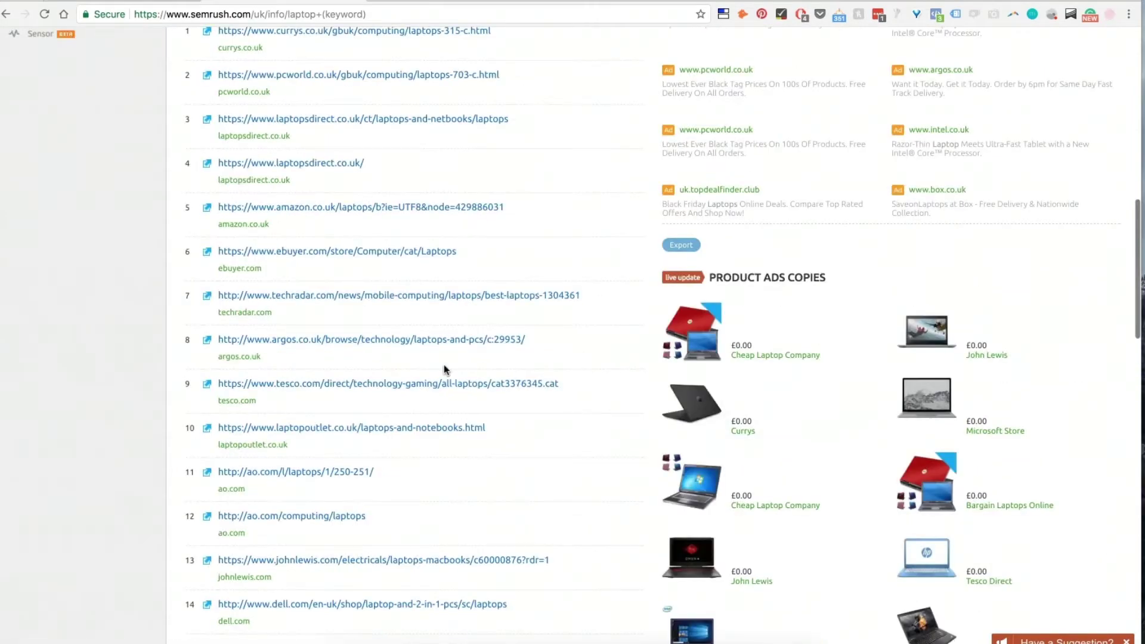
scroll(444, 363, up, 4)
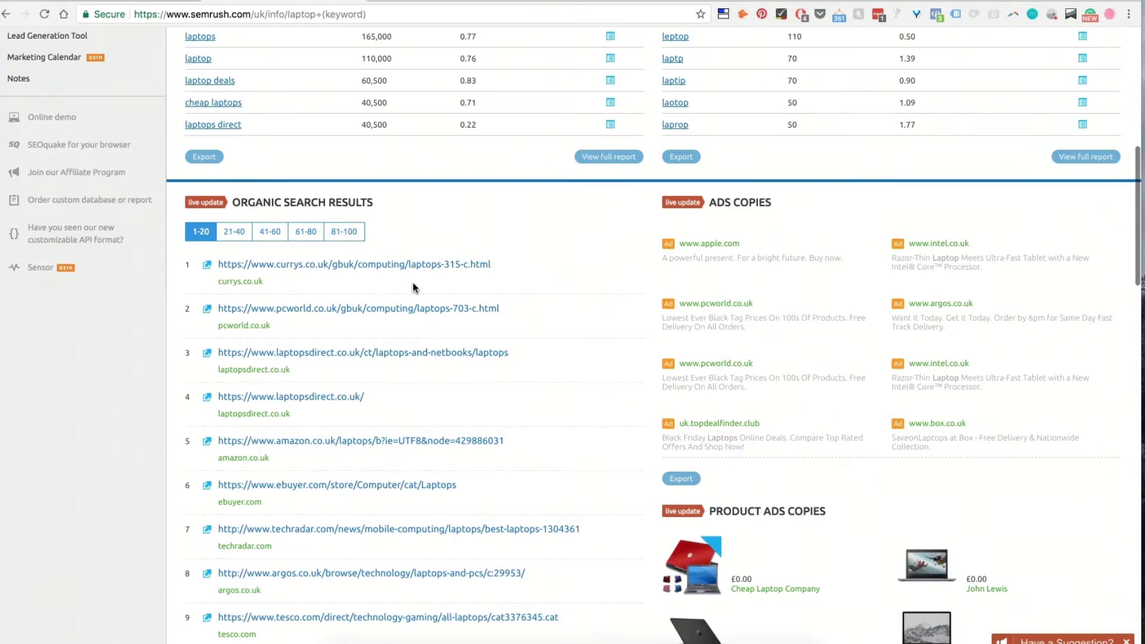
drag(492, 264, 221, 267)
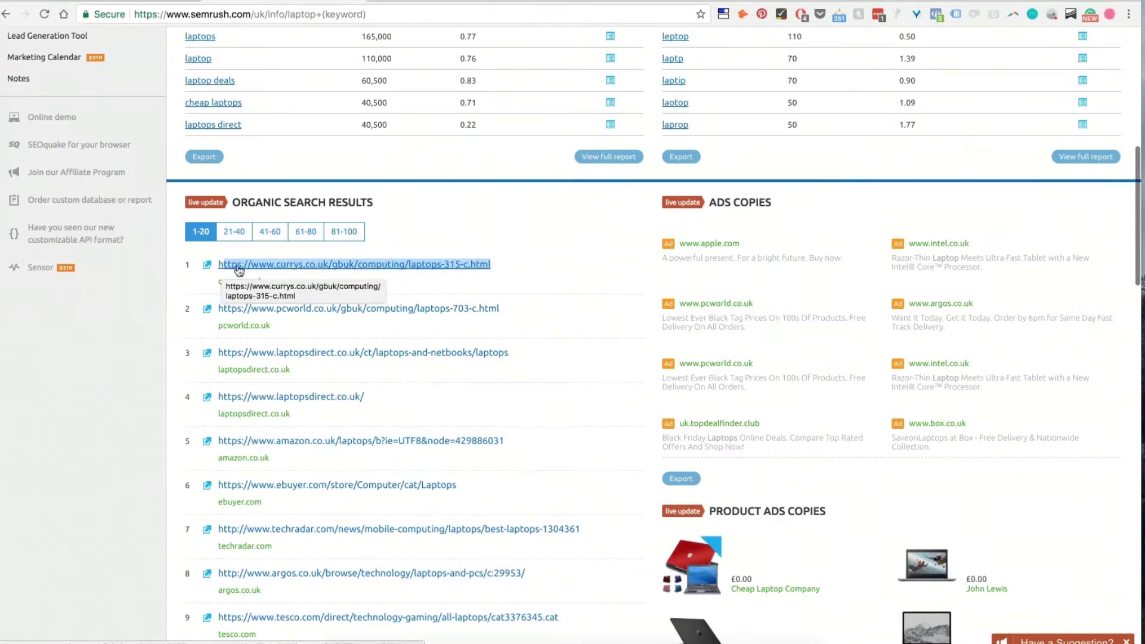
scroll(377, 266, up, 9)
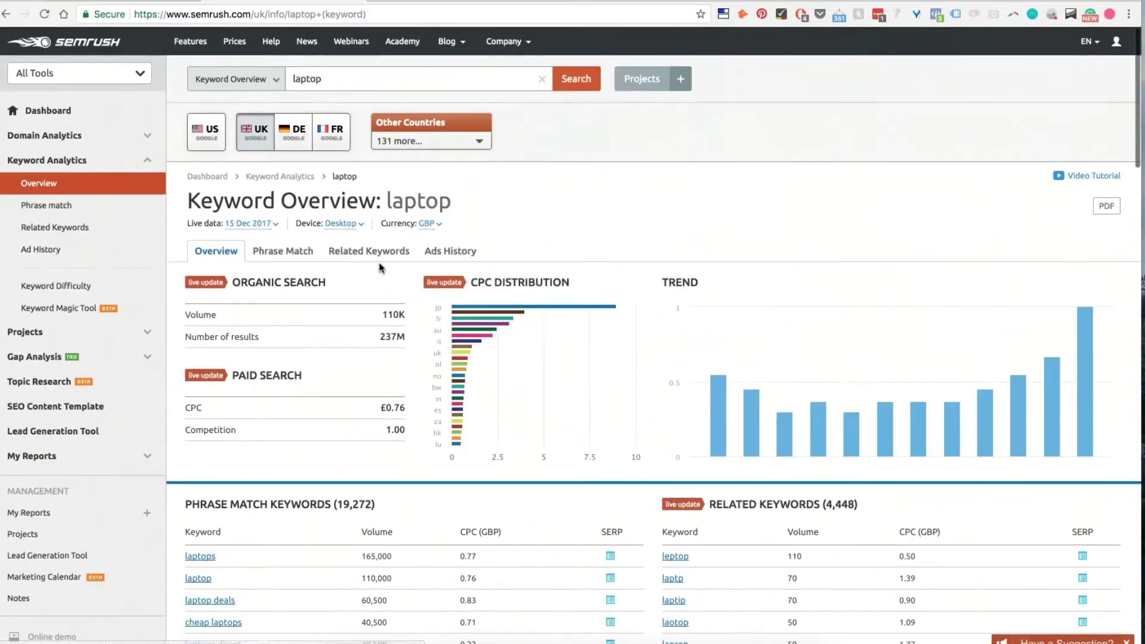
click(357, 74)
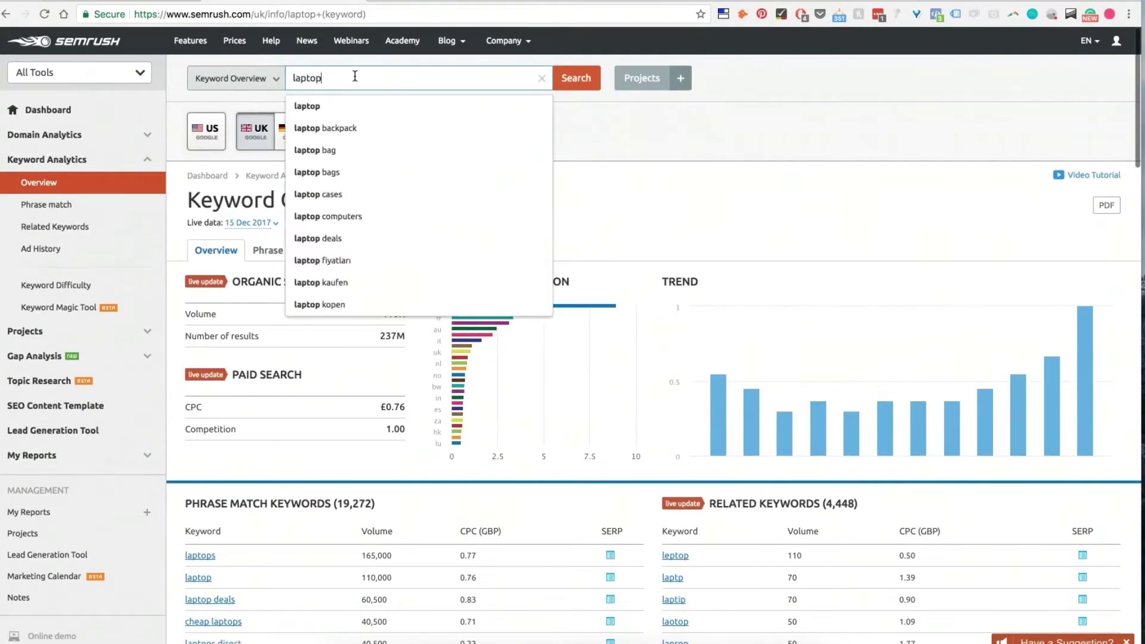
click(278, 79)
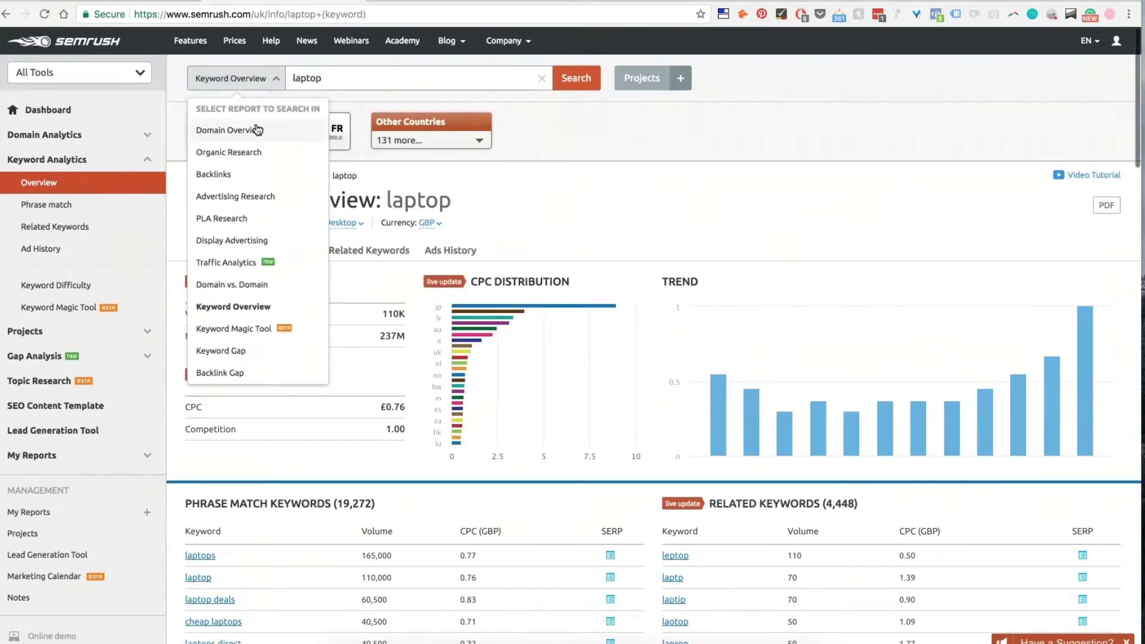
click(569, 143)
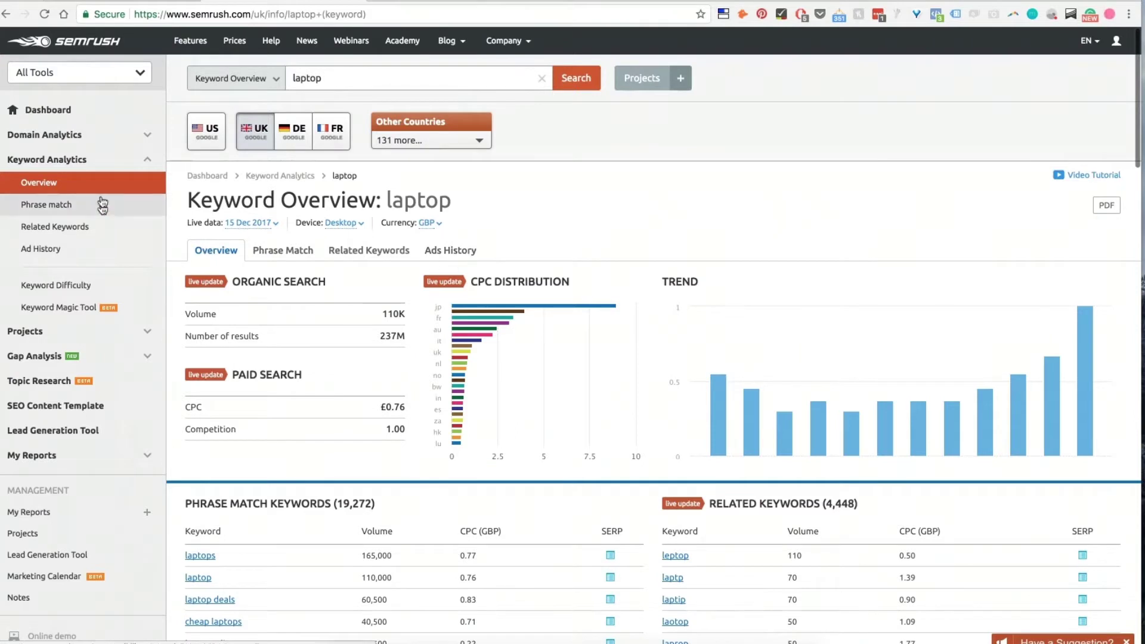
- Open the Phrase Match report listing 19,272 keywords for laptop
click(282, 252)
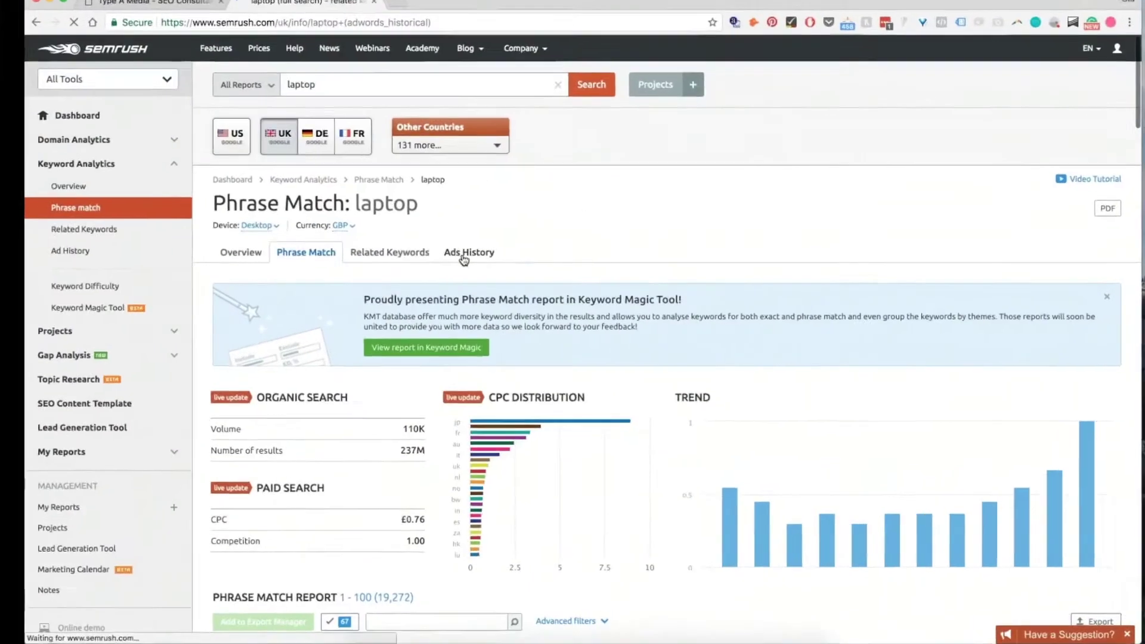
- Open the laptop Keyword Ads History and expand lenovo.com's December 2016 ad copies
click(680, 278)
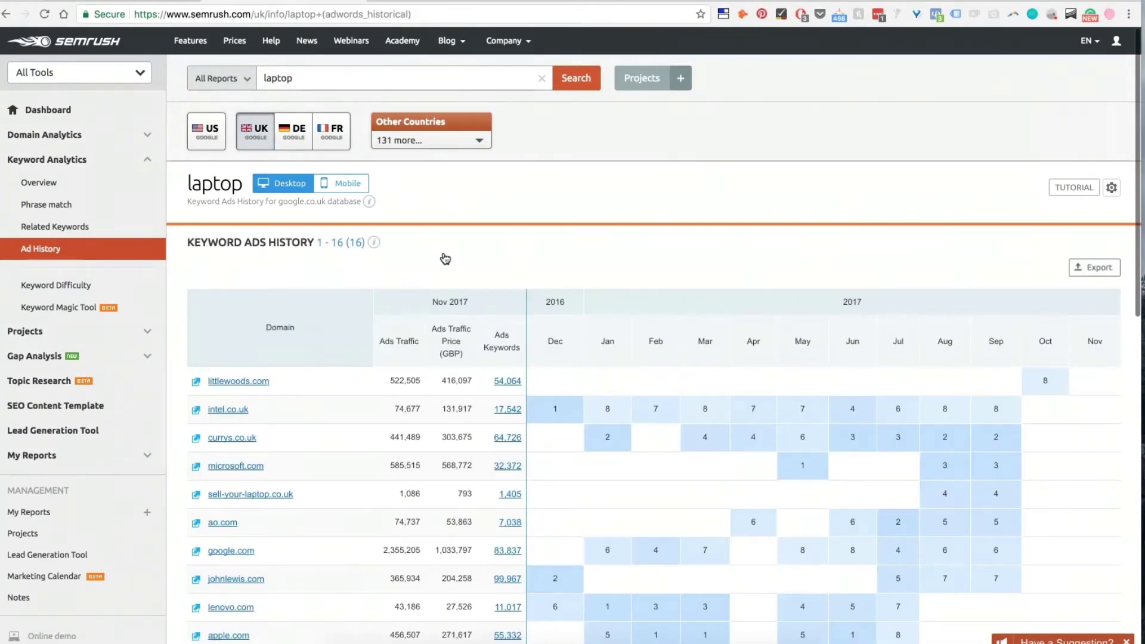
scroll(445, 258, down, 3)
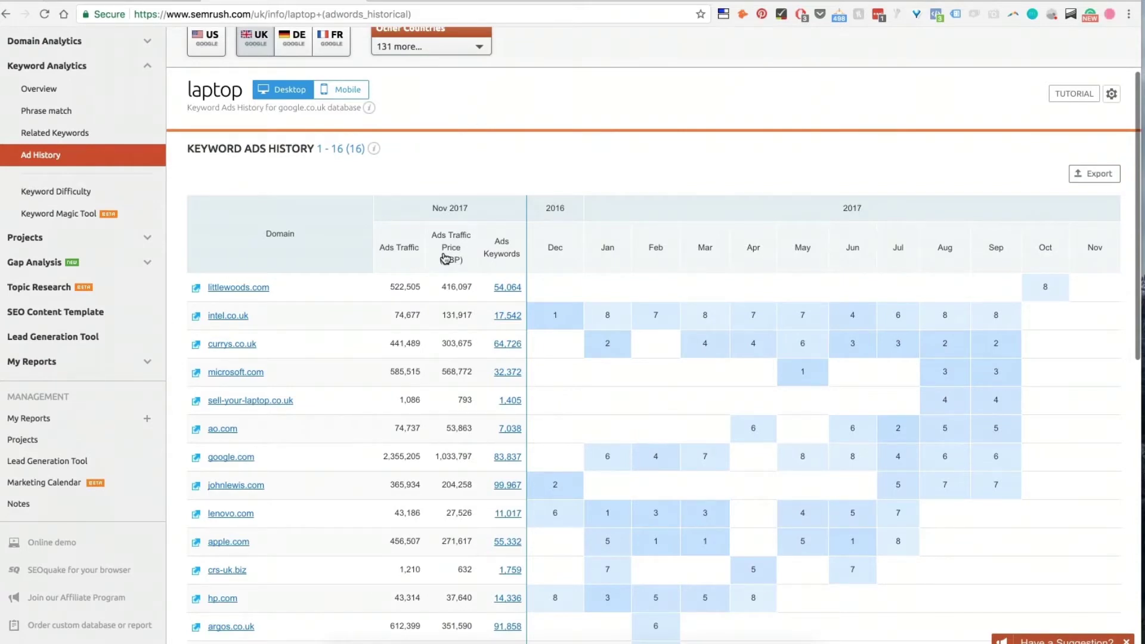
scroll(516, 375, down, 2)
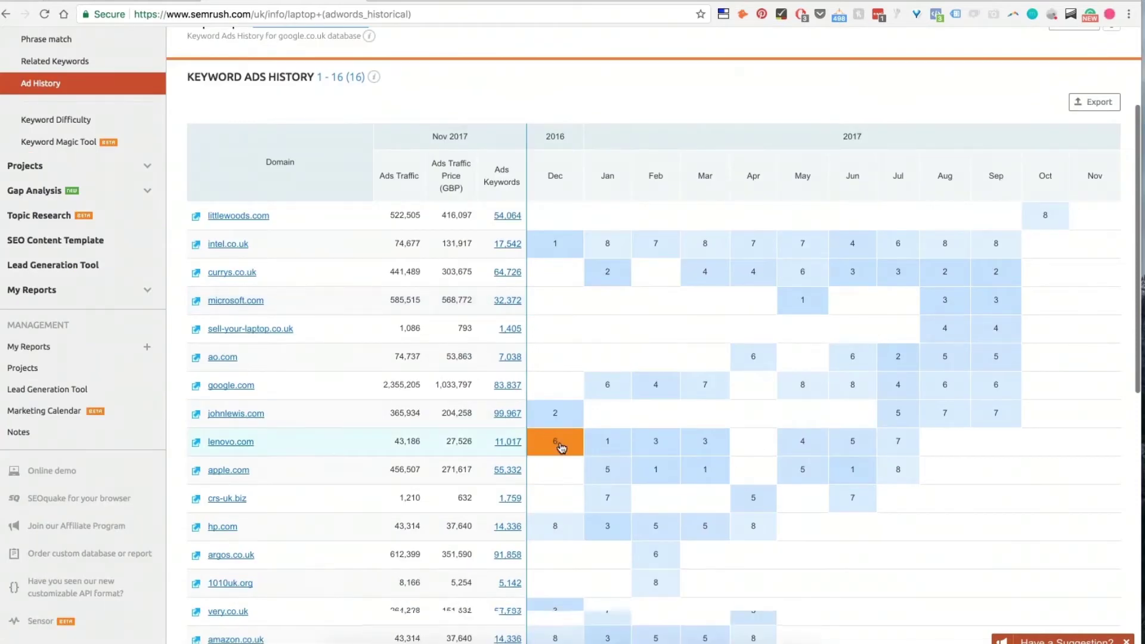
click(560, 446)
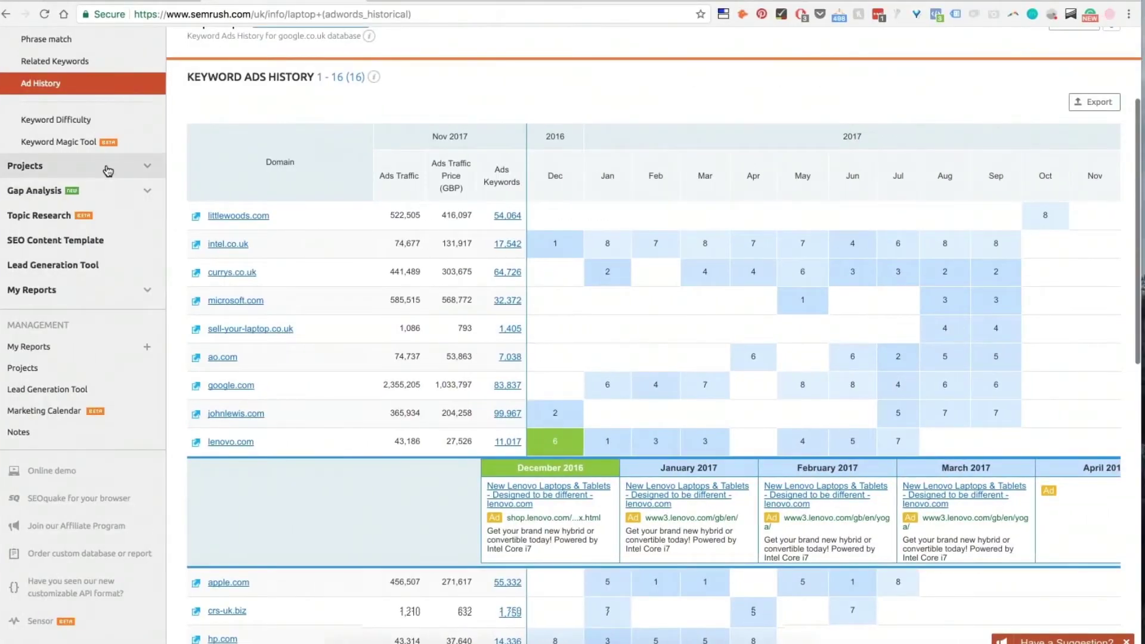
- Show the list of 131 other country databases above the UK ads history
scroll(108, 171, up, 1)
scroll(54, 152, up, 1)
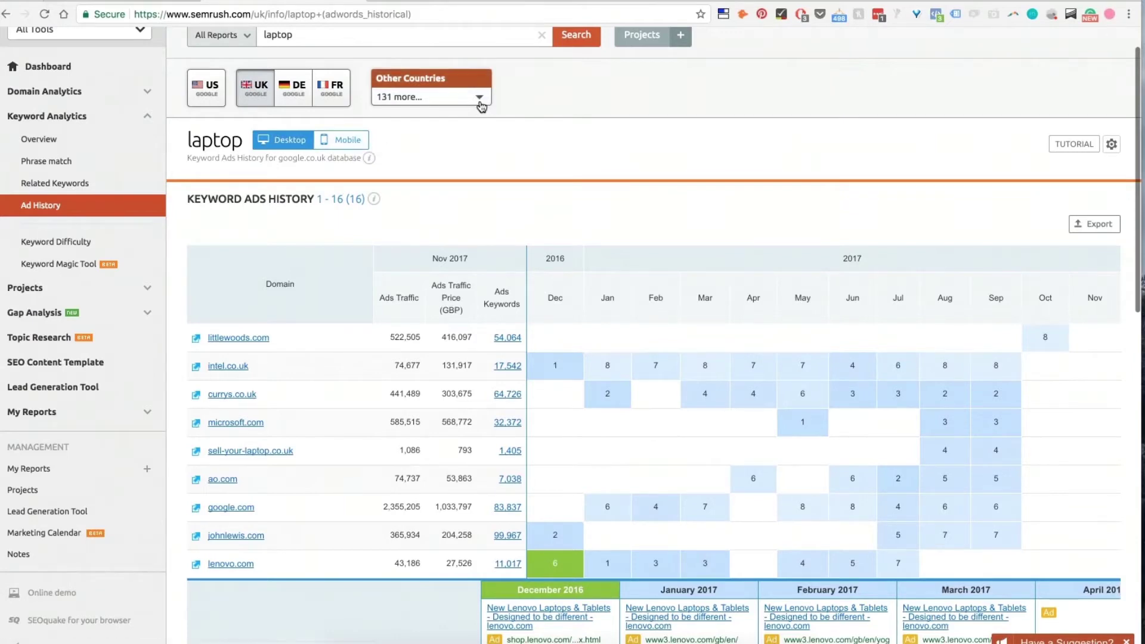
click(481, 106)
- Open the Keyword Difficulty Tool and focus its keyword entry box
scroll(458, 261, down, 5)
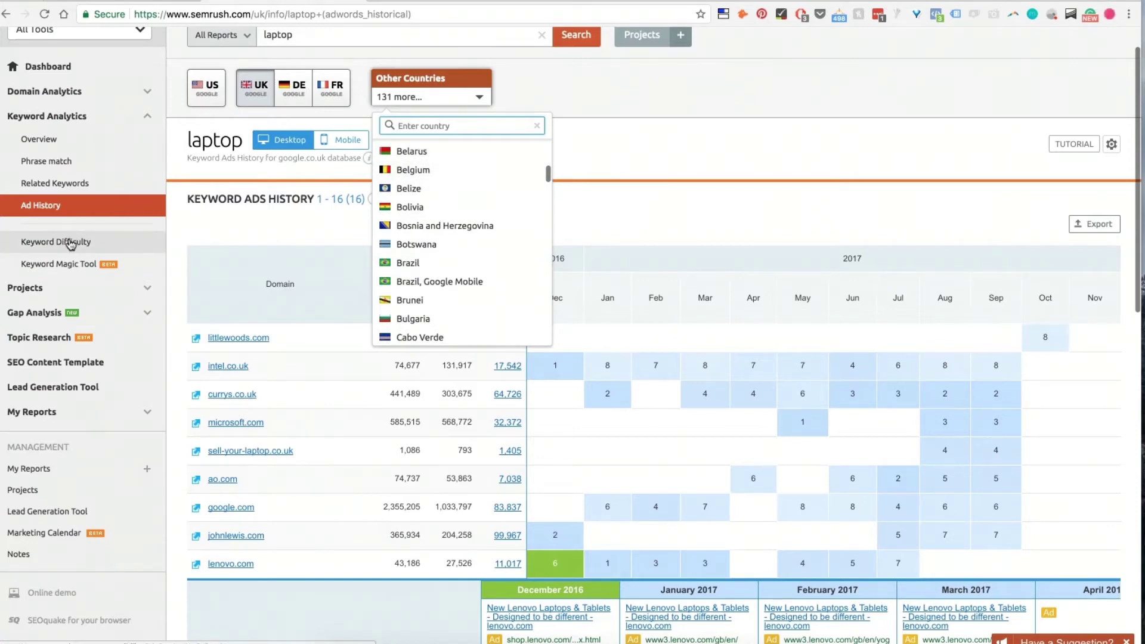
click(71, 244)
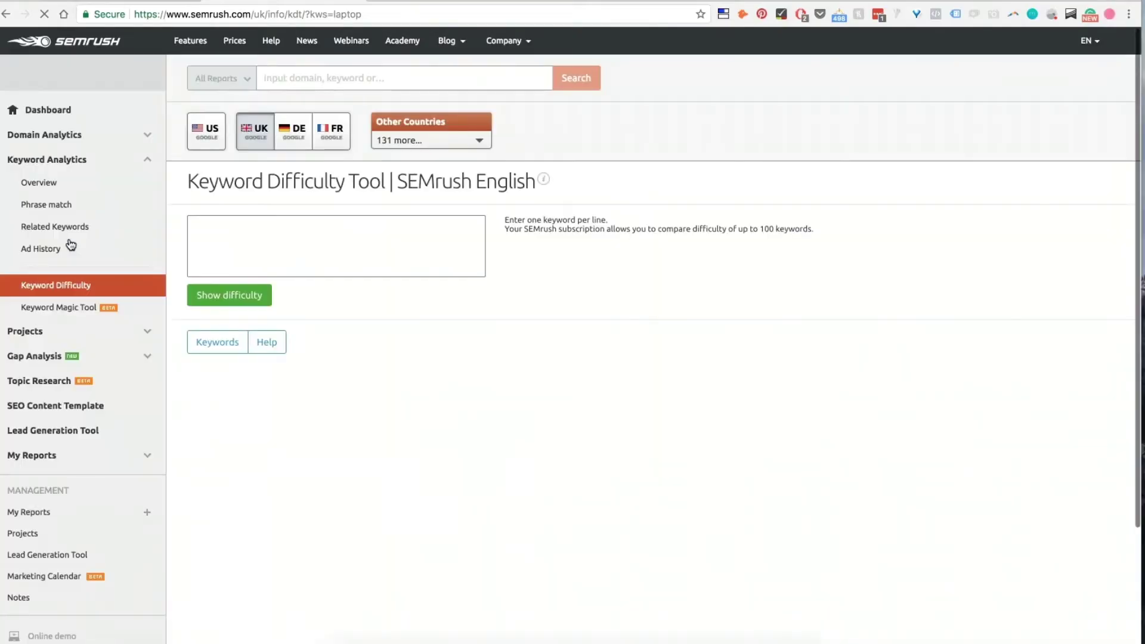
click(251, 230)
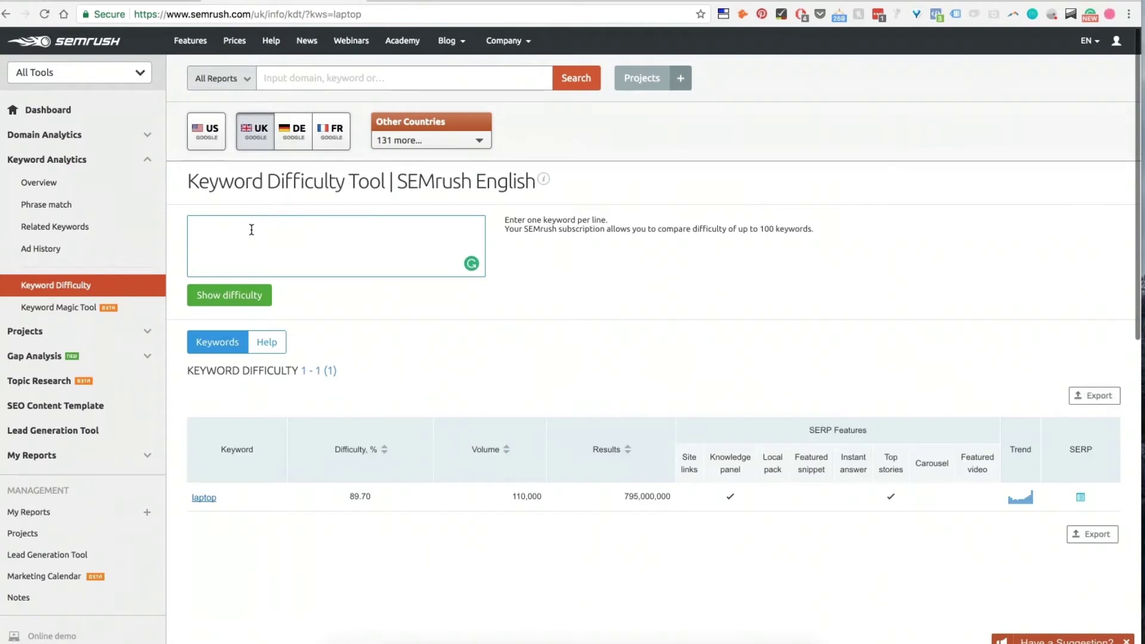
- Compare difficulty for tablets, desktop and ipads: 91.00%, 89.26% and 91.84%
text(tablets)
key(Return)
text(deskto)
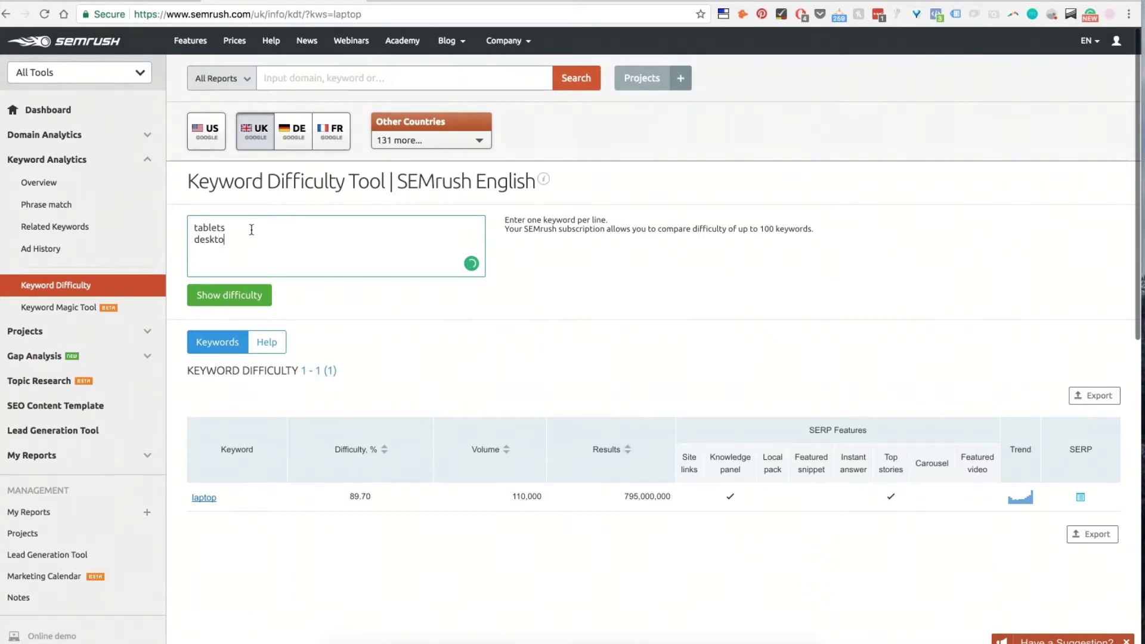
text(p ipads)
click(231, 294)
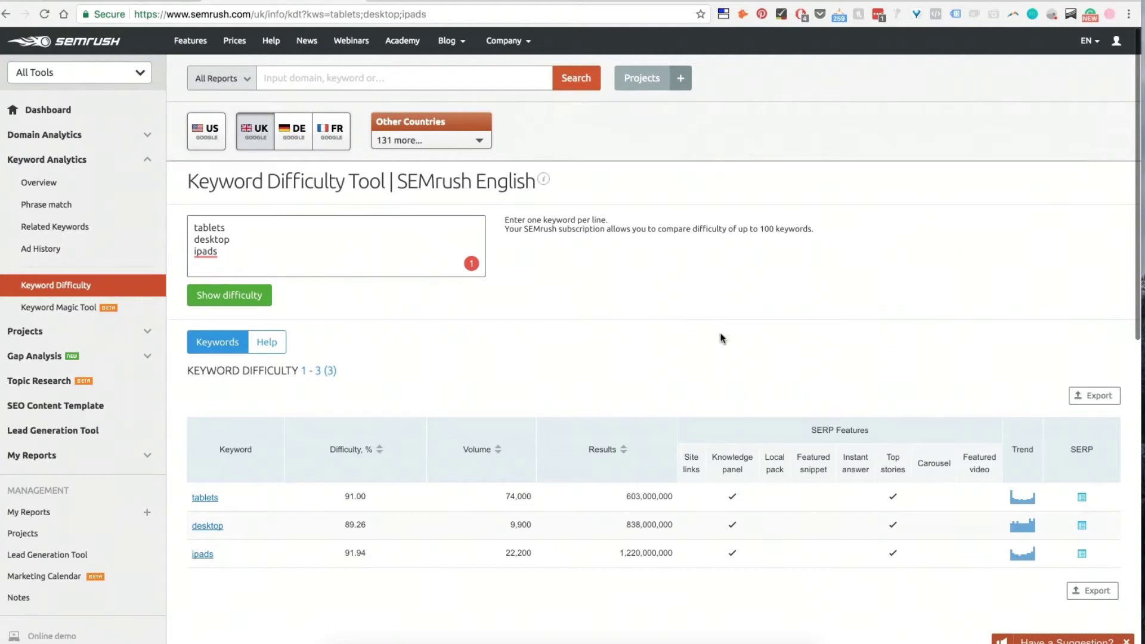
scroll(719, 334, down, 2)
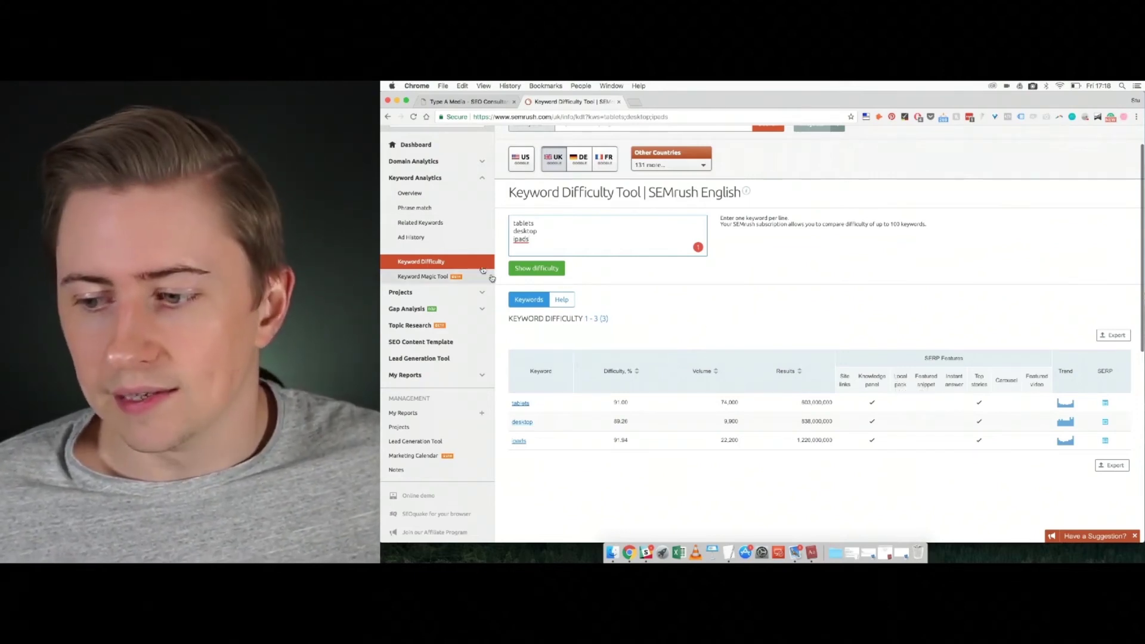
- Open the Keyword Magic Tool with laptops as the seed keyword
click(425, 276)
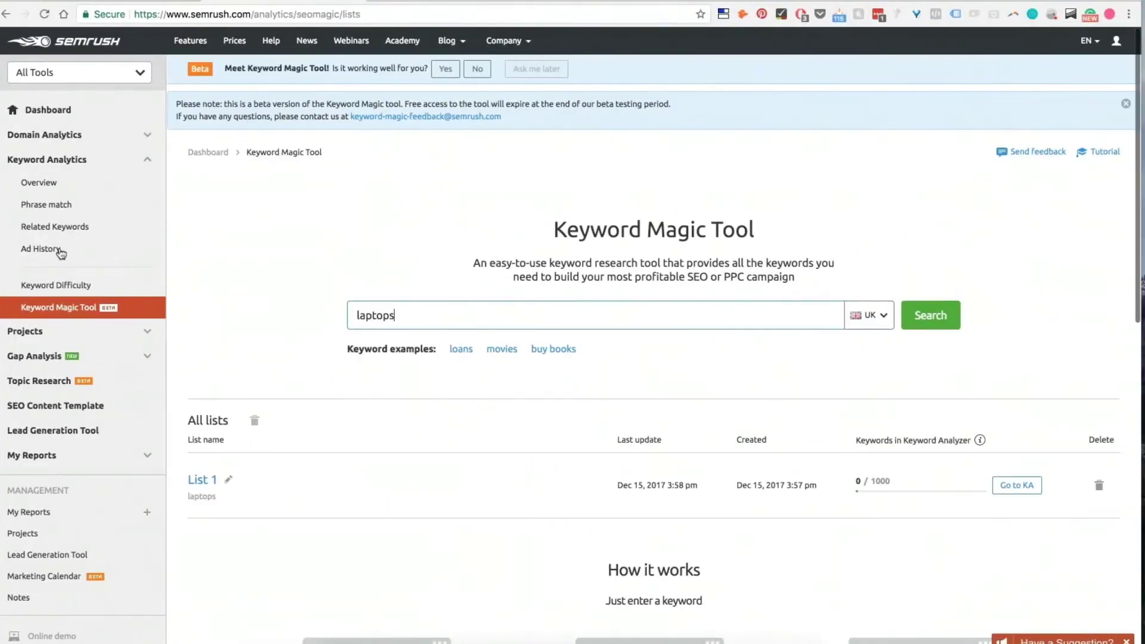
- Generate UK laptops keyword ideas as List 2: 207,471 keywords, 4,851,400 total volume
click(947, 325)
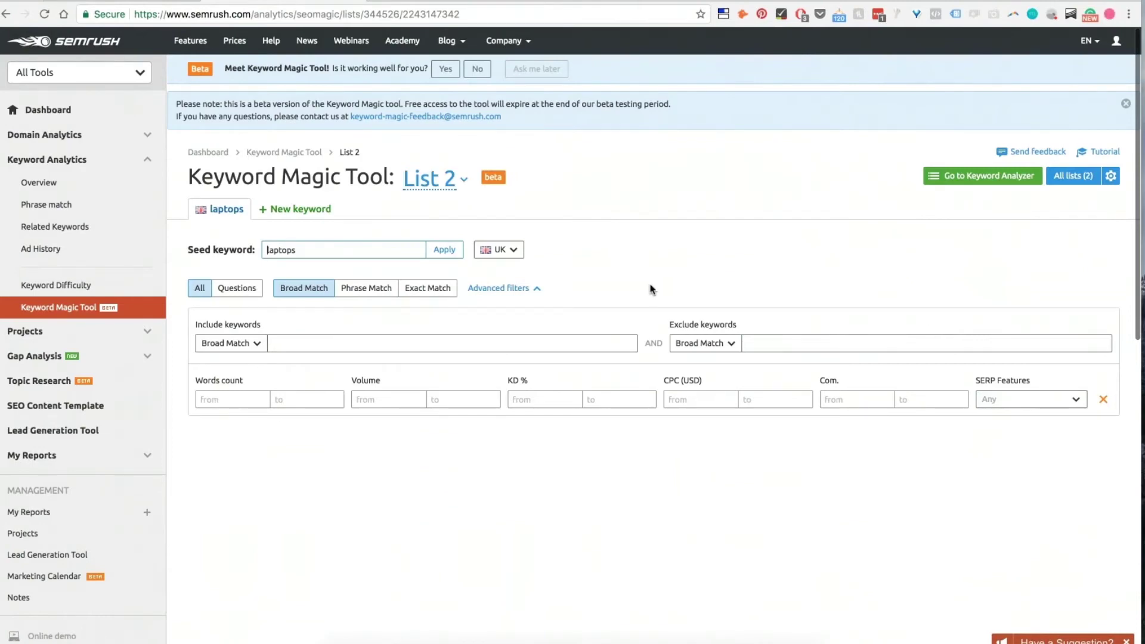
scroll(651, 289, down, 2)
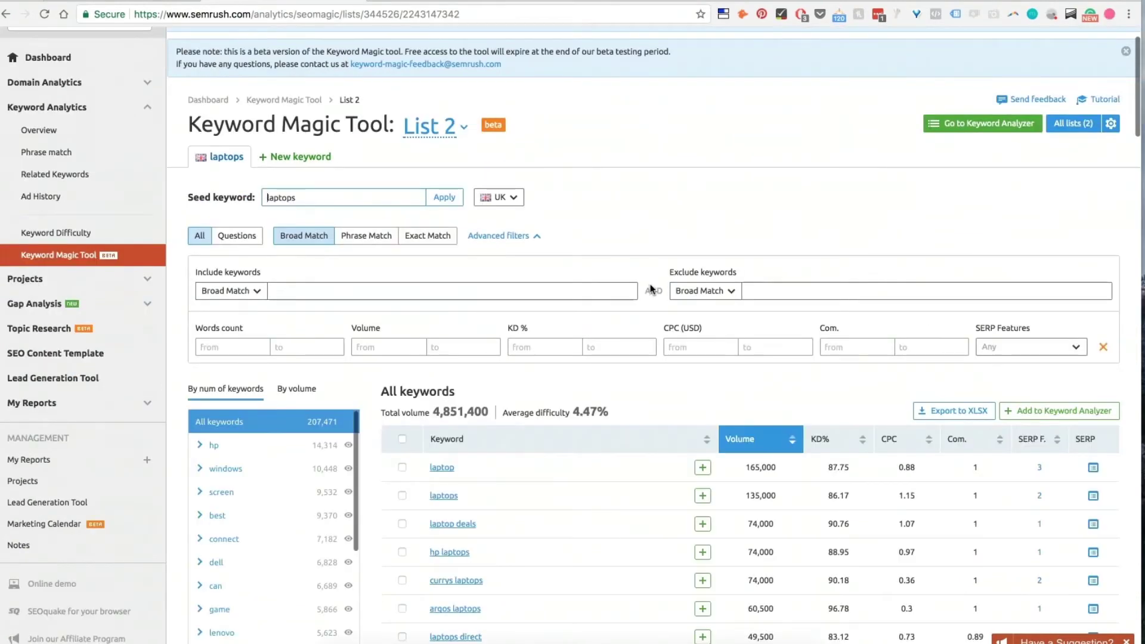
scroll(651, 289, down, 3)
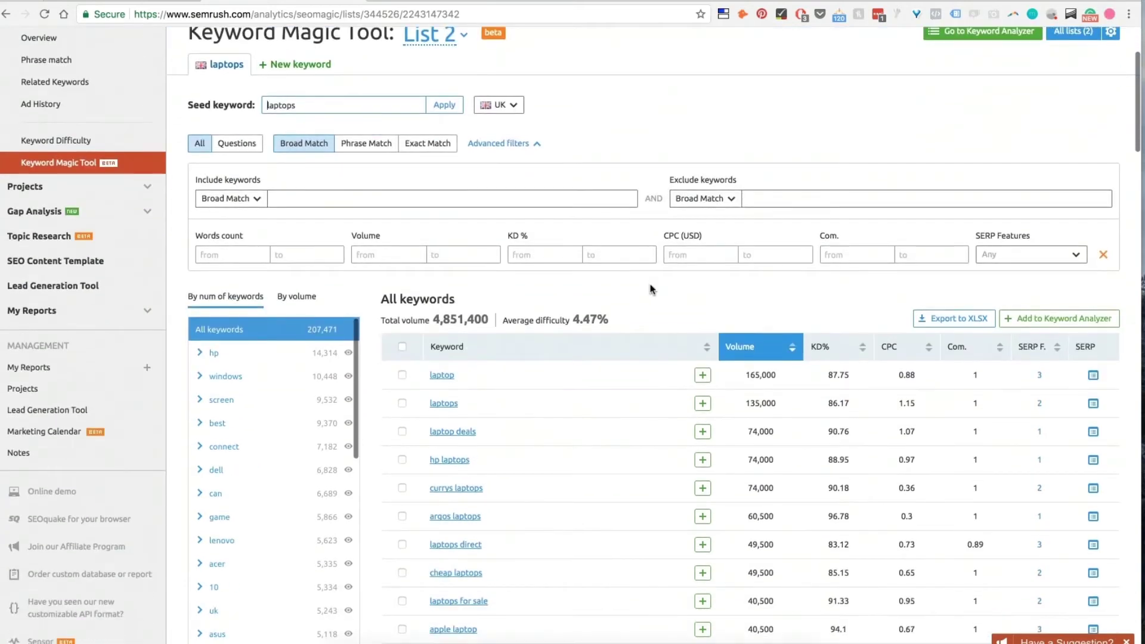
scroll(650, 284, down, 2)
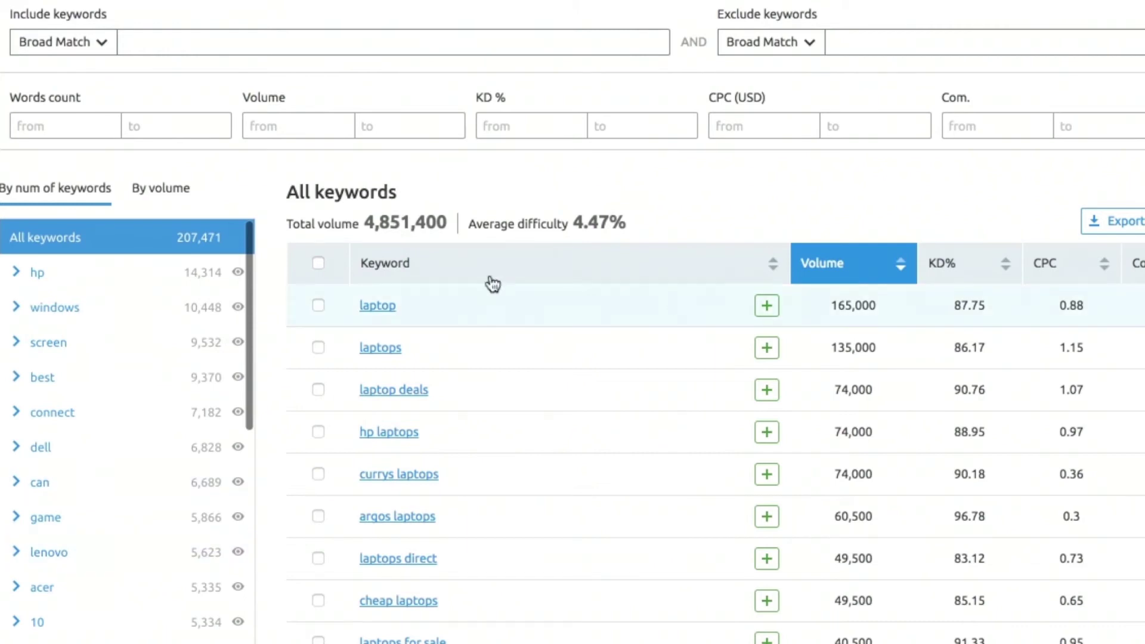
click(896, 36)
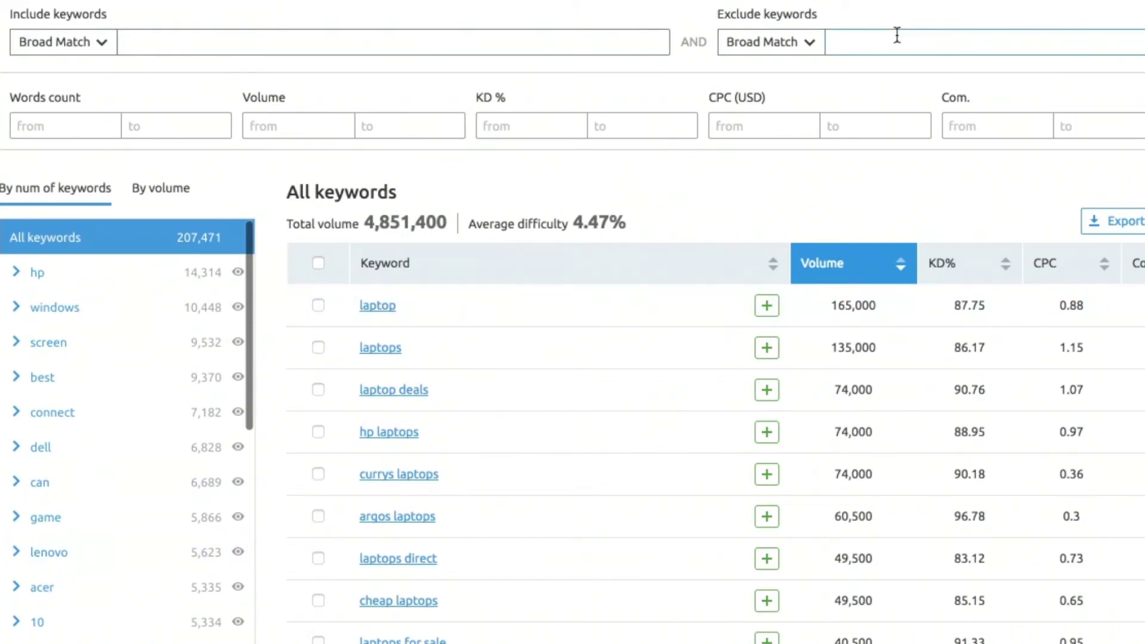
- Exclude deals, cheap and the game group, then filter to windows (10,277 keywords)
text(deals)
key(Return)
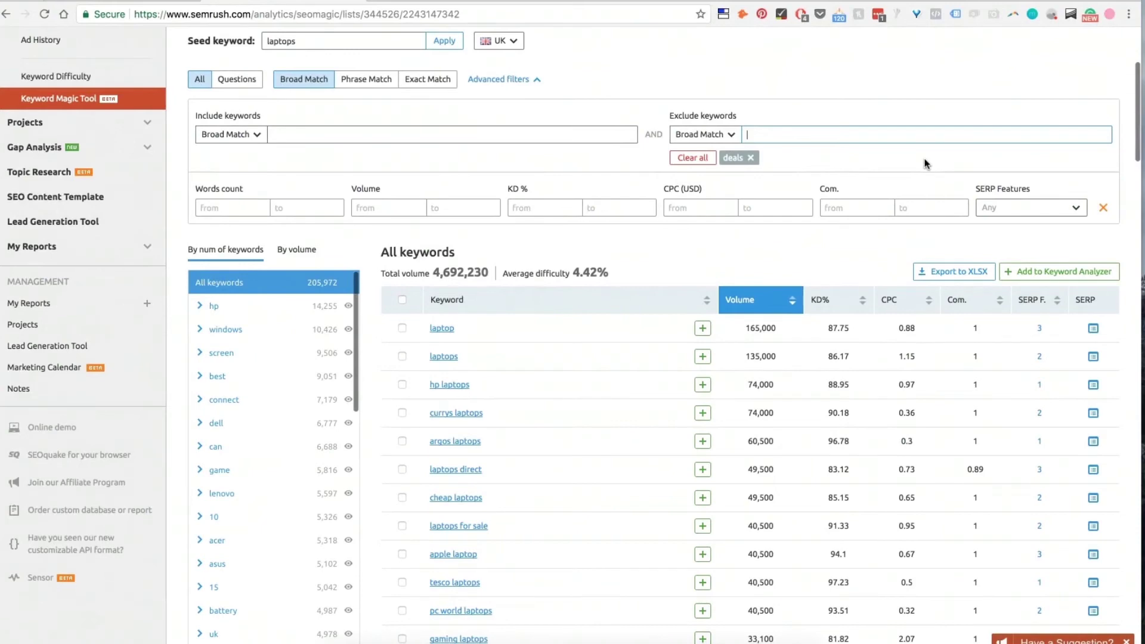
text(cheap)
key(Return)
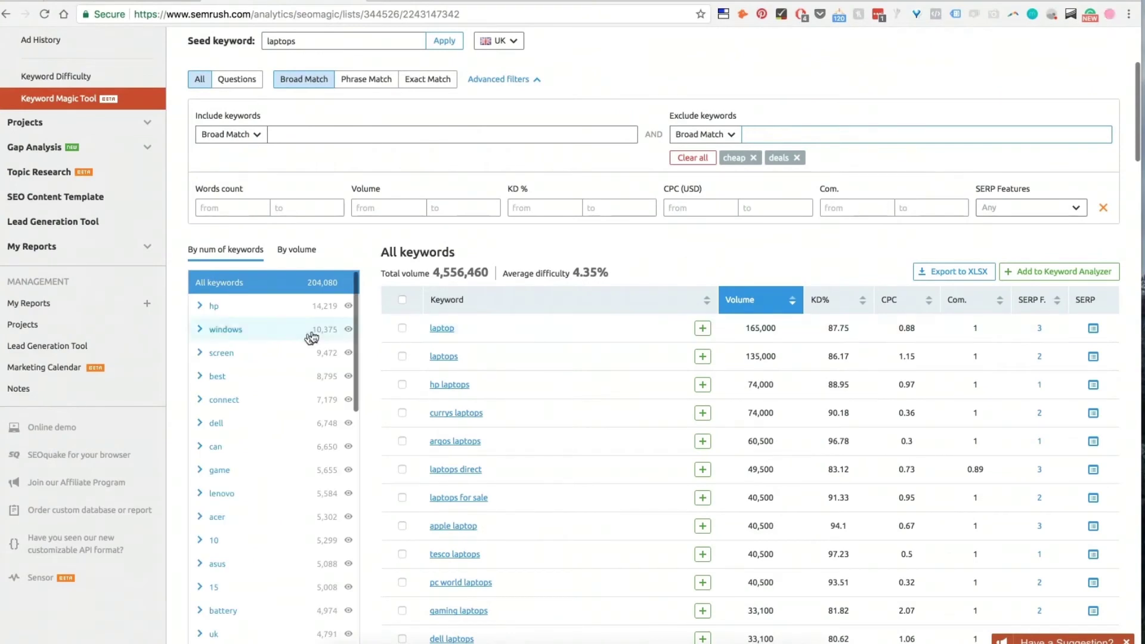
scroll(299, 347, down, 3)
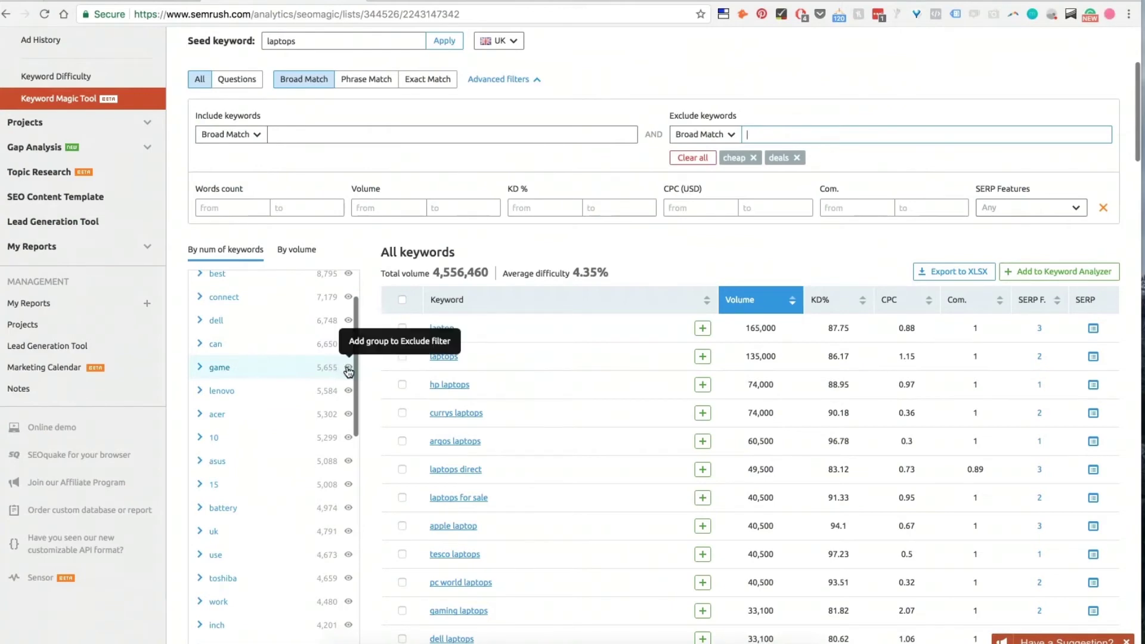
click(348, 368)
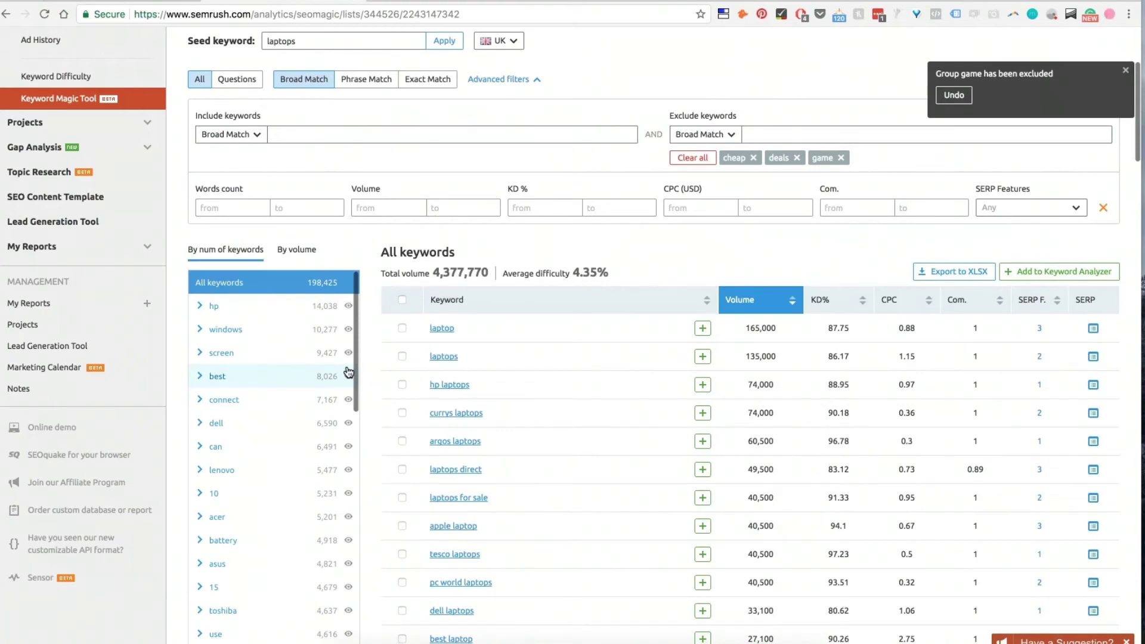
click(226, 330)
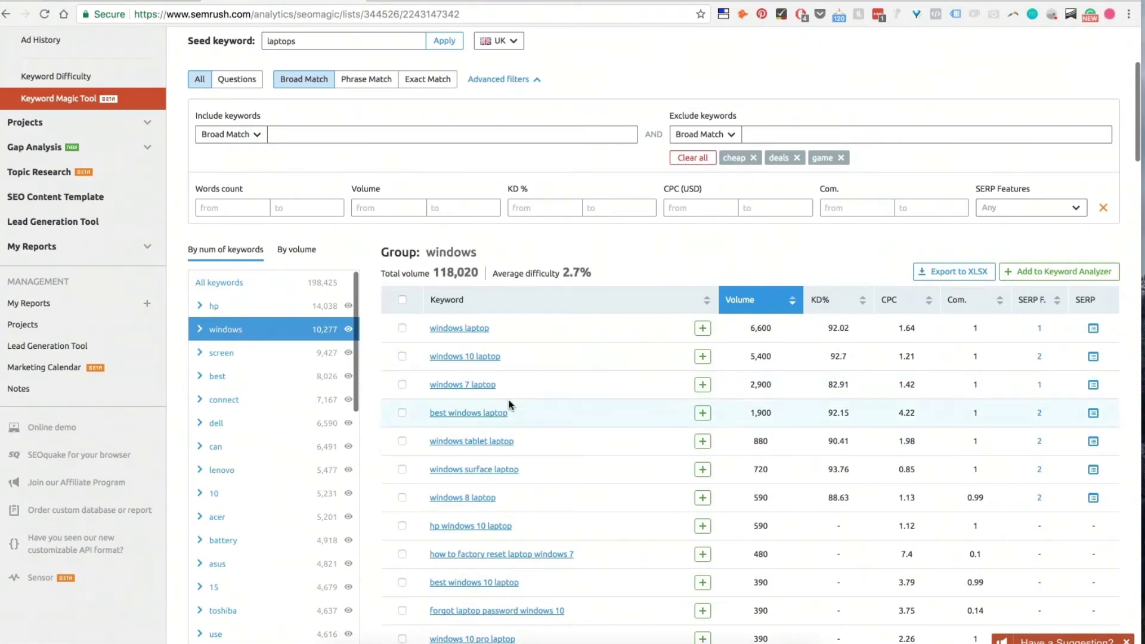
scroll(509, 401, down, 5)
- Expand windows, then its 7 subgroup (2,392 keywords) into sub-terms like hp and driver
scroll(510, 405, up, 6)
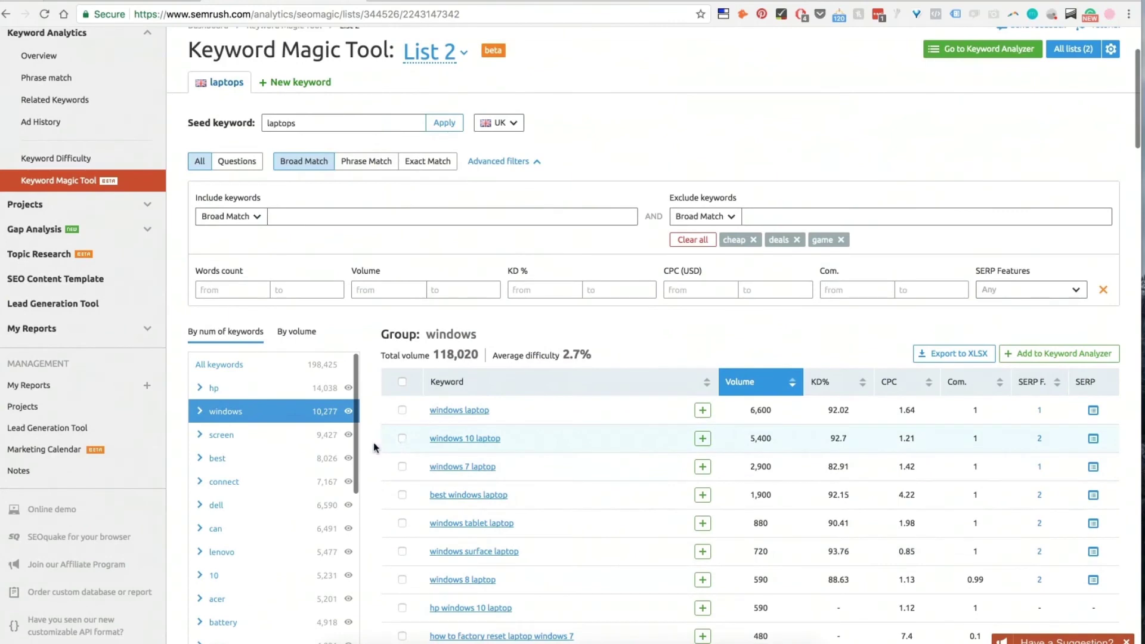
click(198, 413)
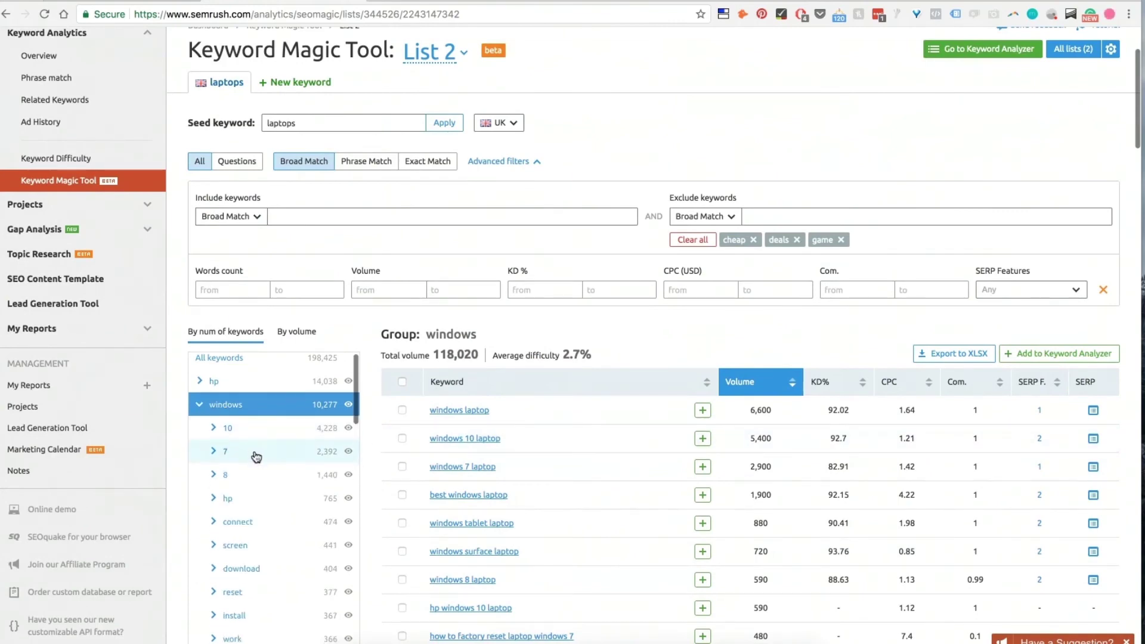
scroll(256, 456, down, 2)
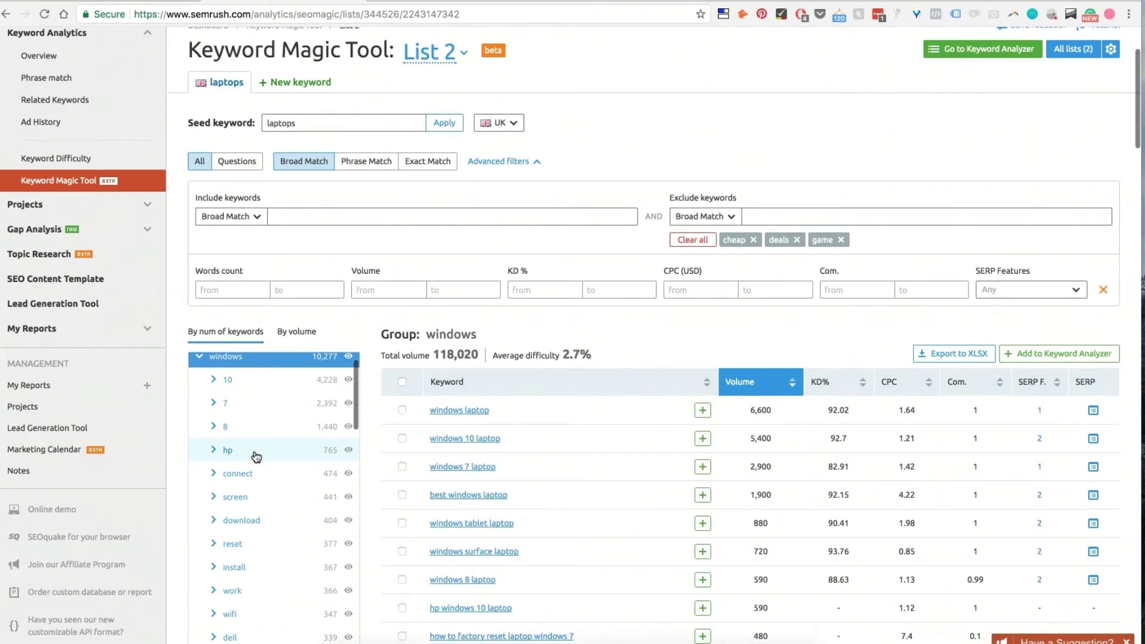
scroll(255, 457, down, 3)
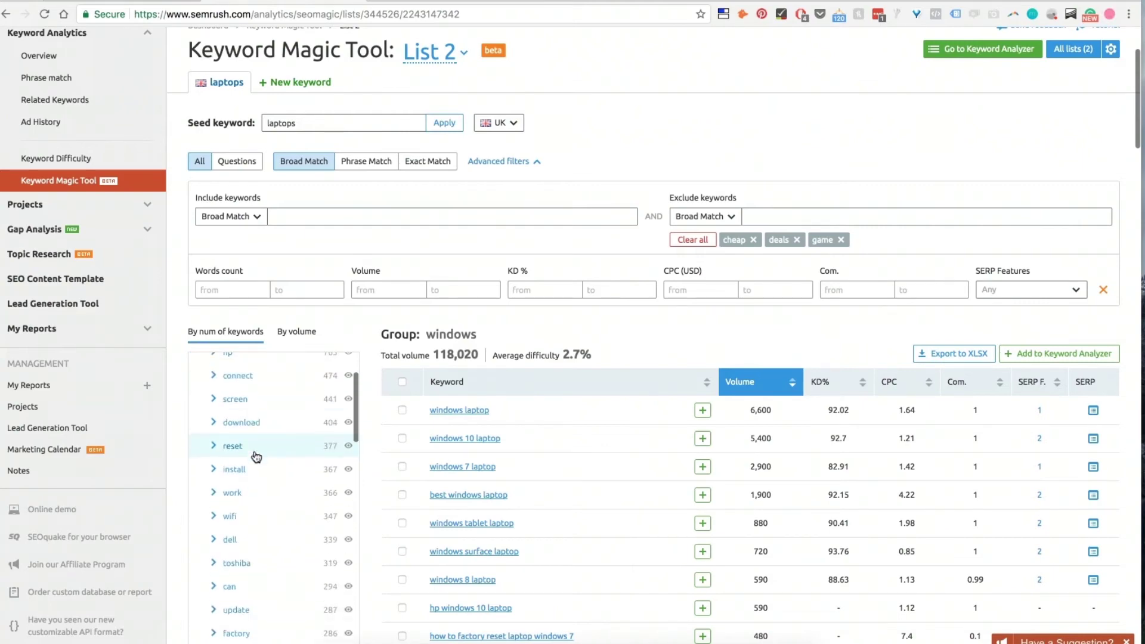
scroll(256, 456, up, 3)
scroll(255, 456, up, 2)
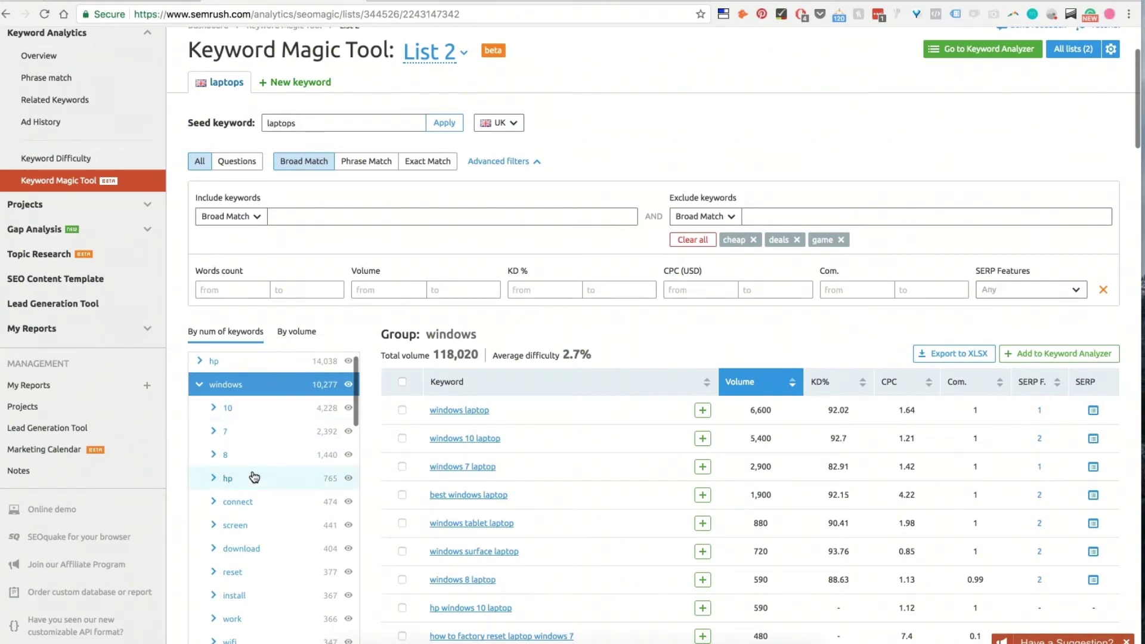
scroll(253, 476, down, 4)
scroll(253, 465, up, 2)
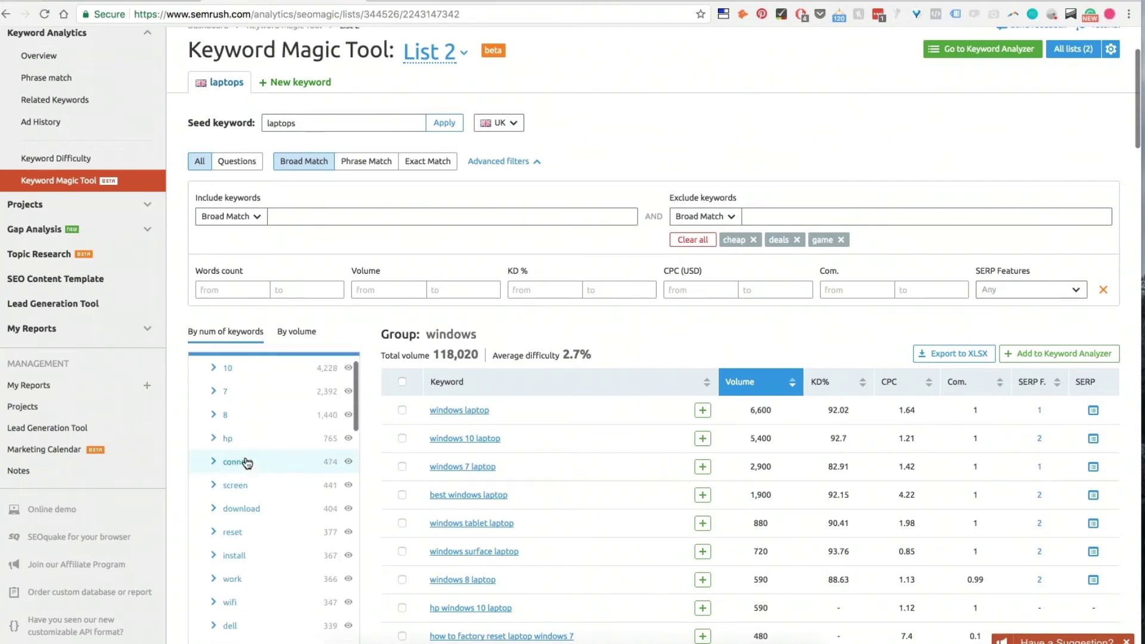
click(213, 392)
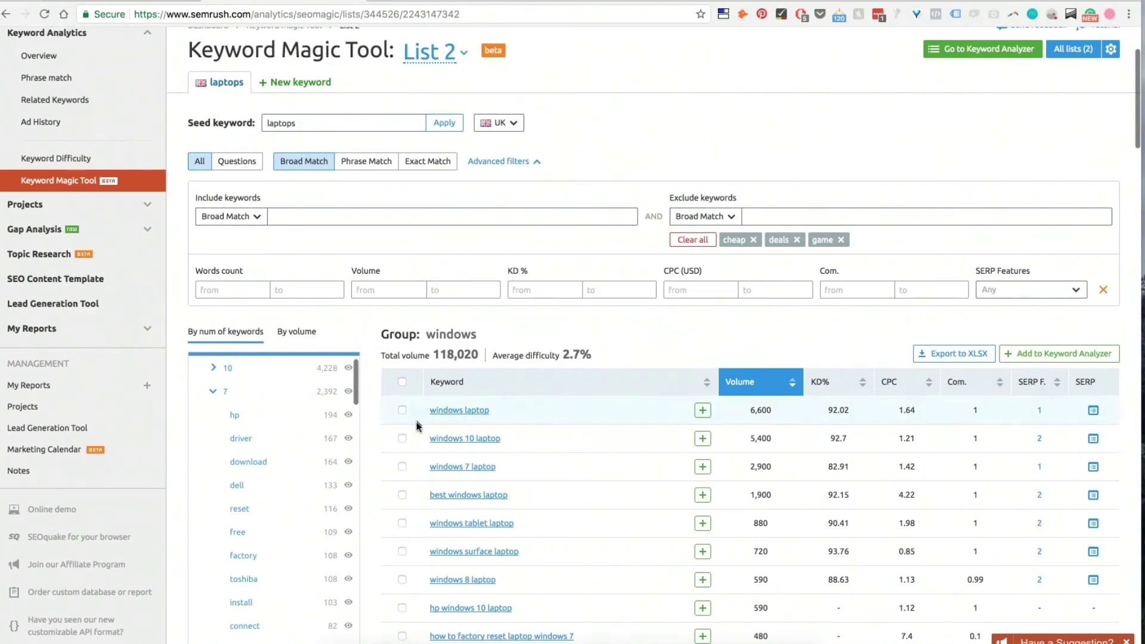
- Send the four selected windows keywords to Keyword Analyzer as List 2 and open it
click(402, 411)
click(402, 438)
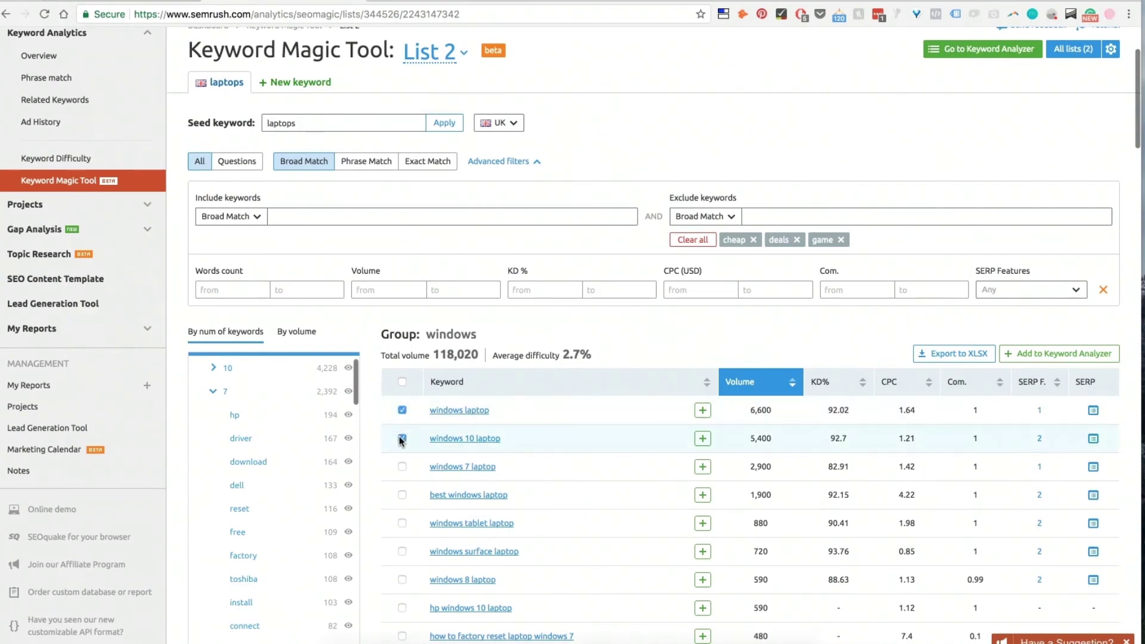
click(402, 466)
click(402, 495)
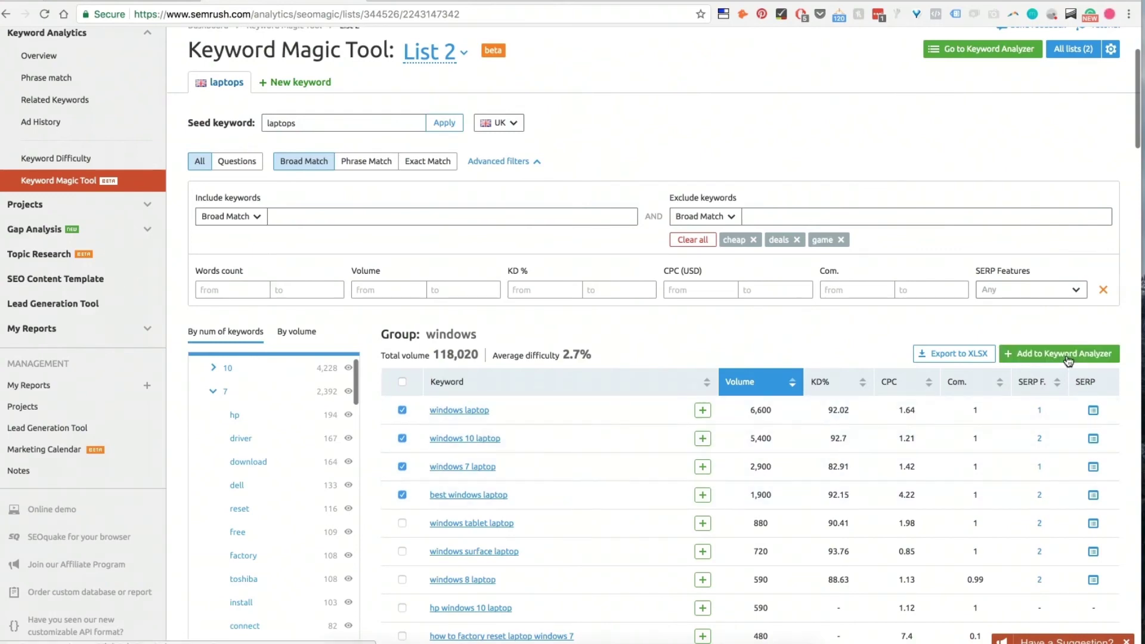
click(1067, 356)
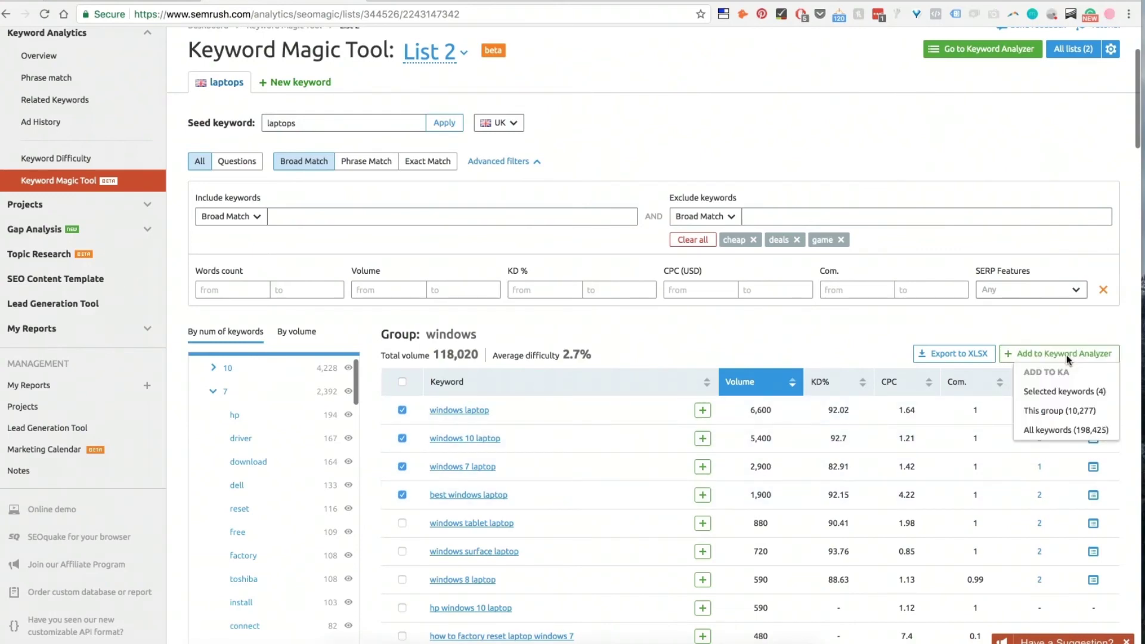
click(1068, 393)
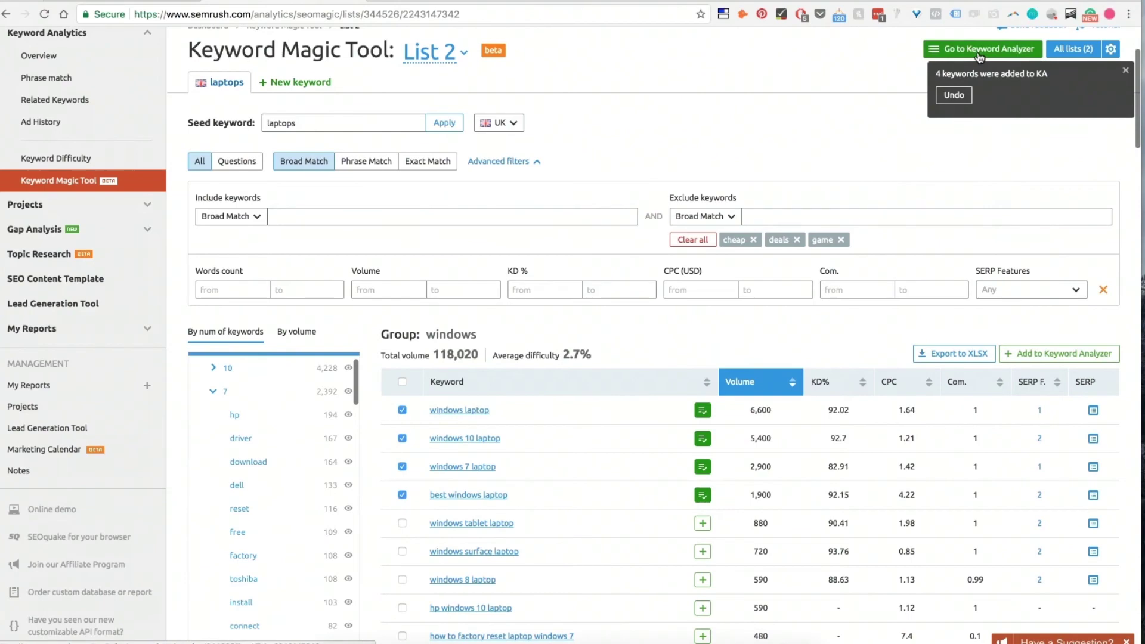
click(986, 52)
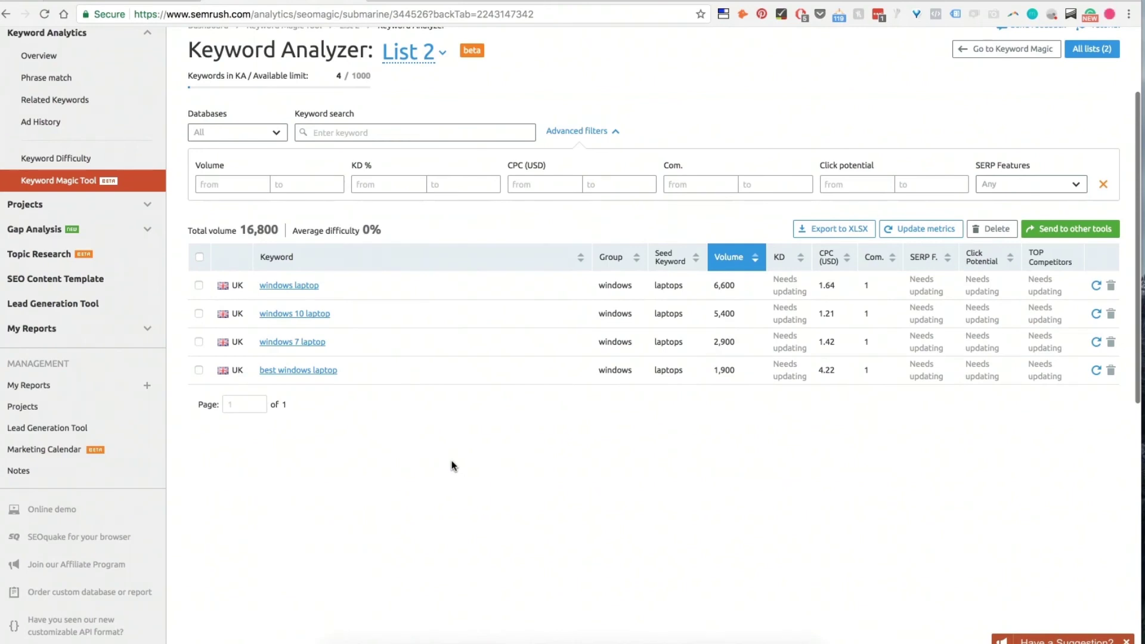
- Scroll through the Keyword Analyzer table of the four windows laptop keywords
scroll(453, 466, up, 2)
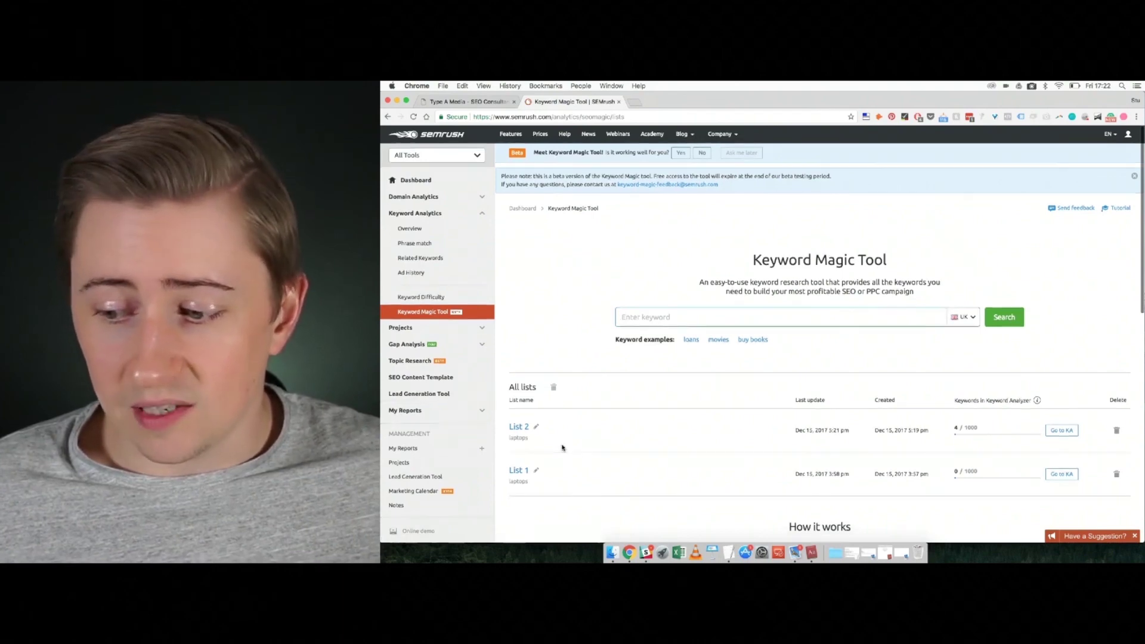
- Reopen List 2 from All lists and scroll to its 4,377,770-volume keyword table
scroll(536, 429, down, 1)
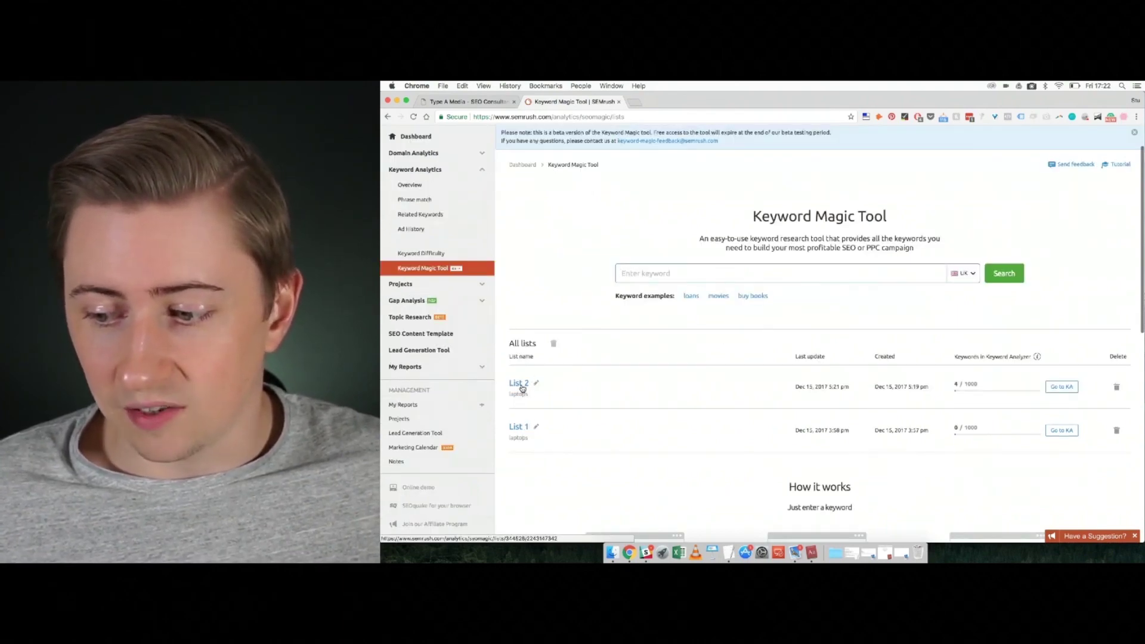
click(521, 385)
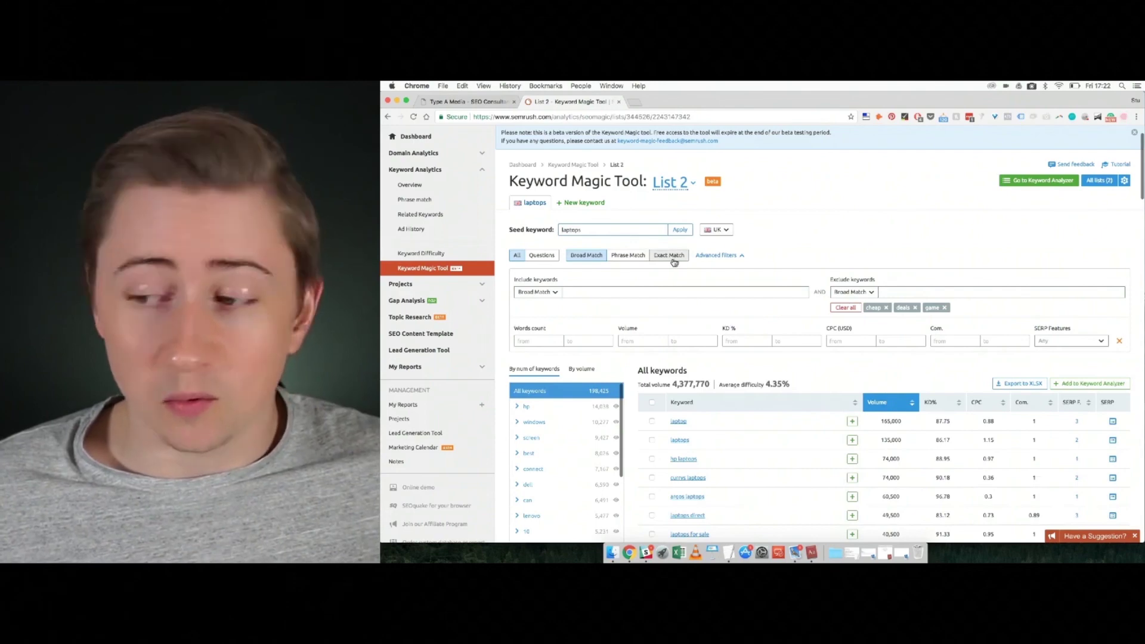
scroll(824, 246, down, 1)
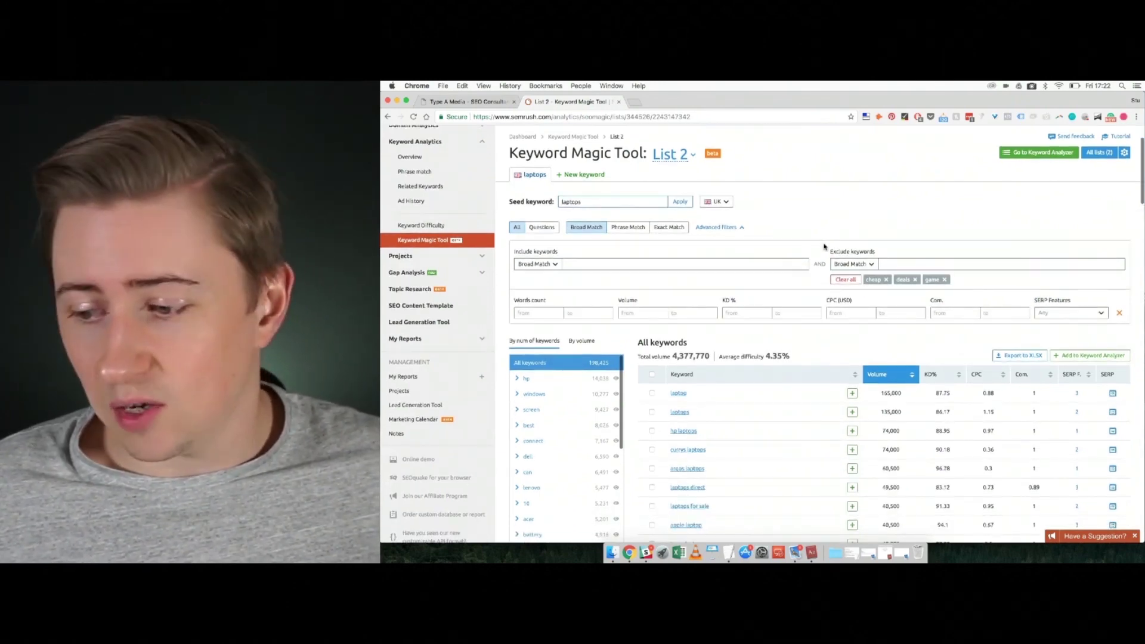
scroll(825, 246, down, 3)
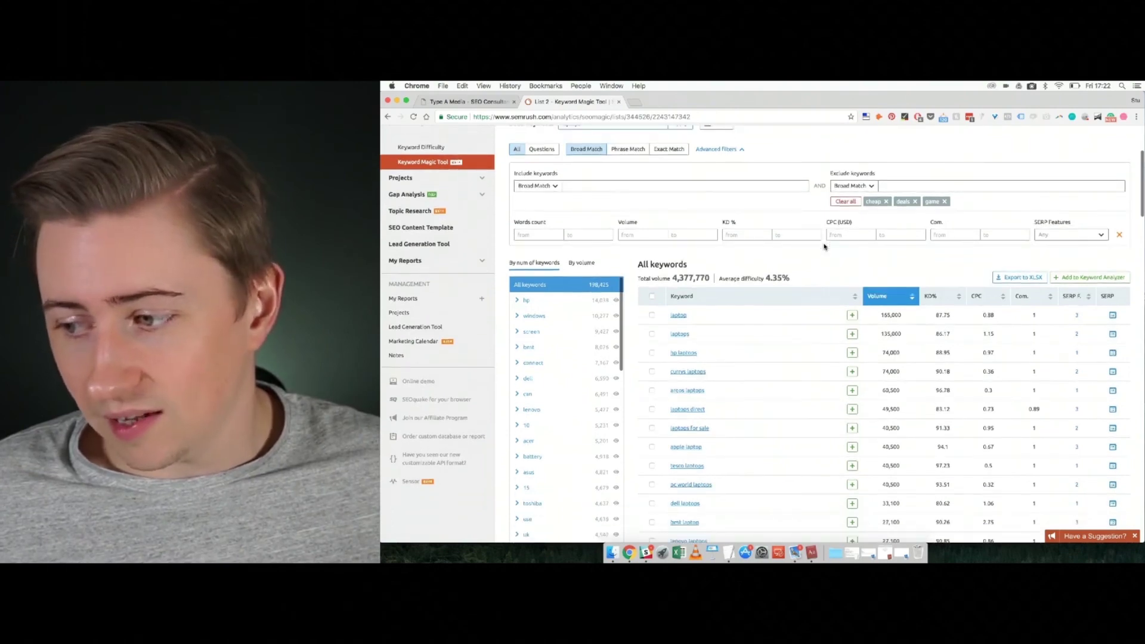